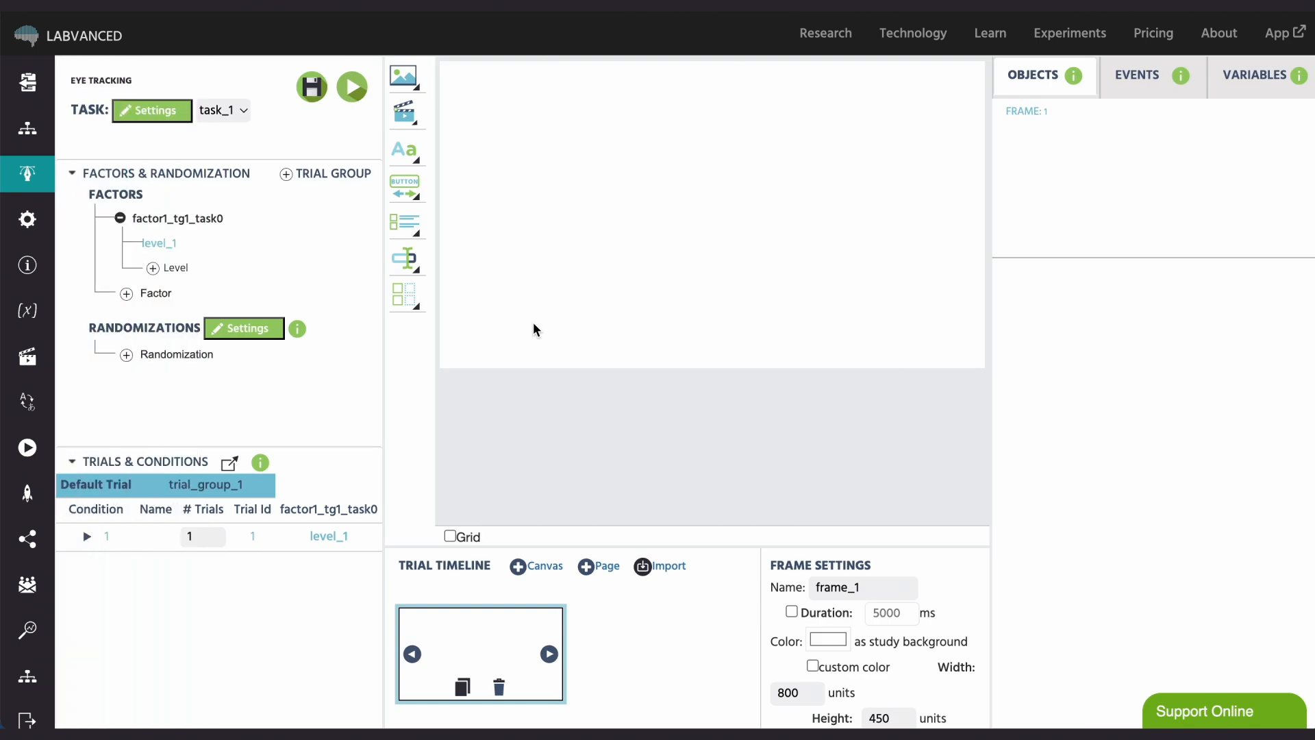
- Activate webcam eye tracking among the experiment features in the Study Settings
mouse_move(28, 86)
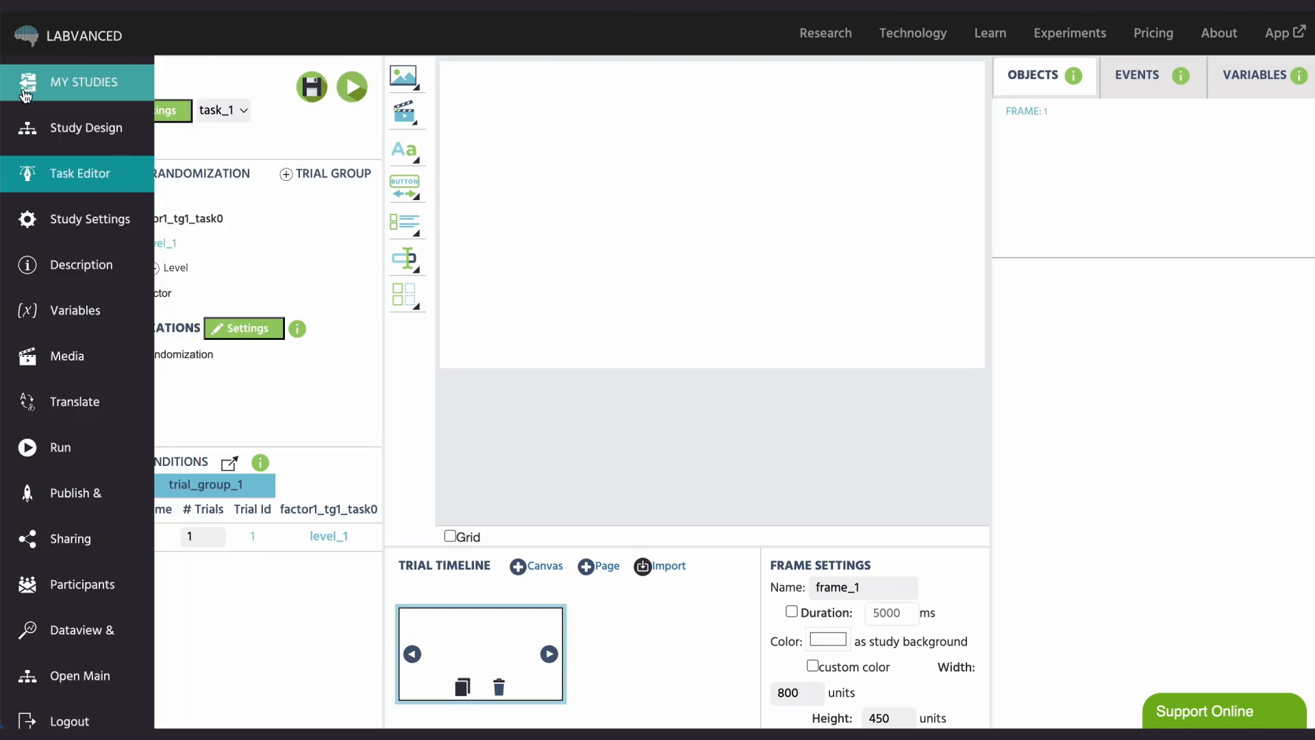
left_click(58, 220)
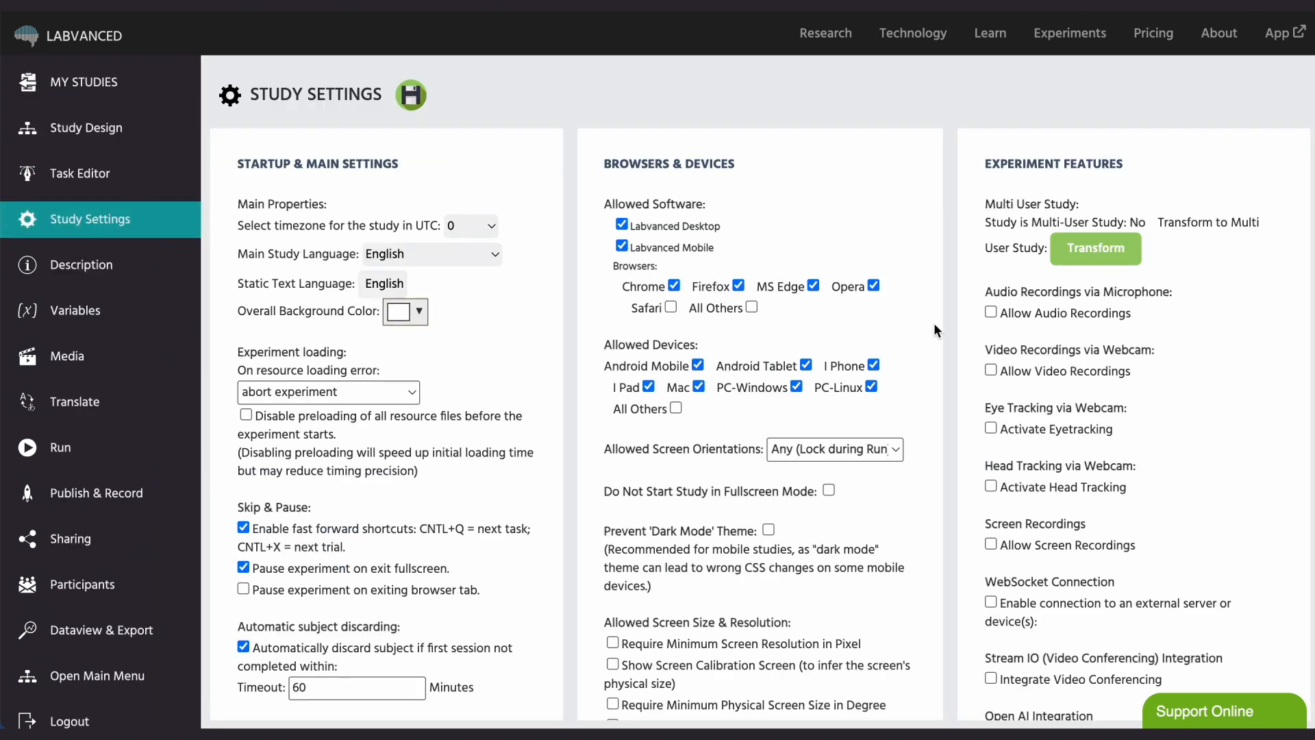
scroll(1001, 410, "down", 1)
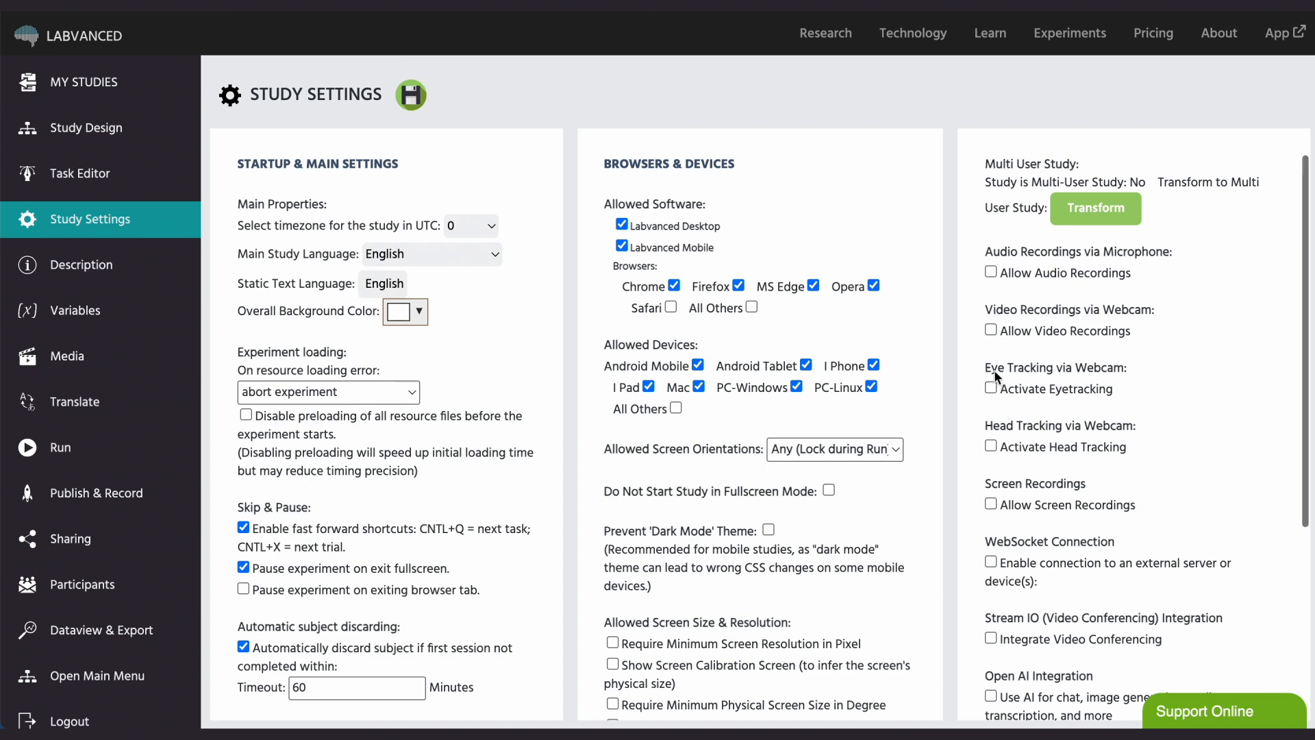
left_click_drag(980, 363, 1119, 364)
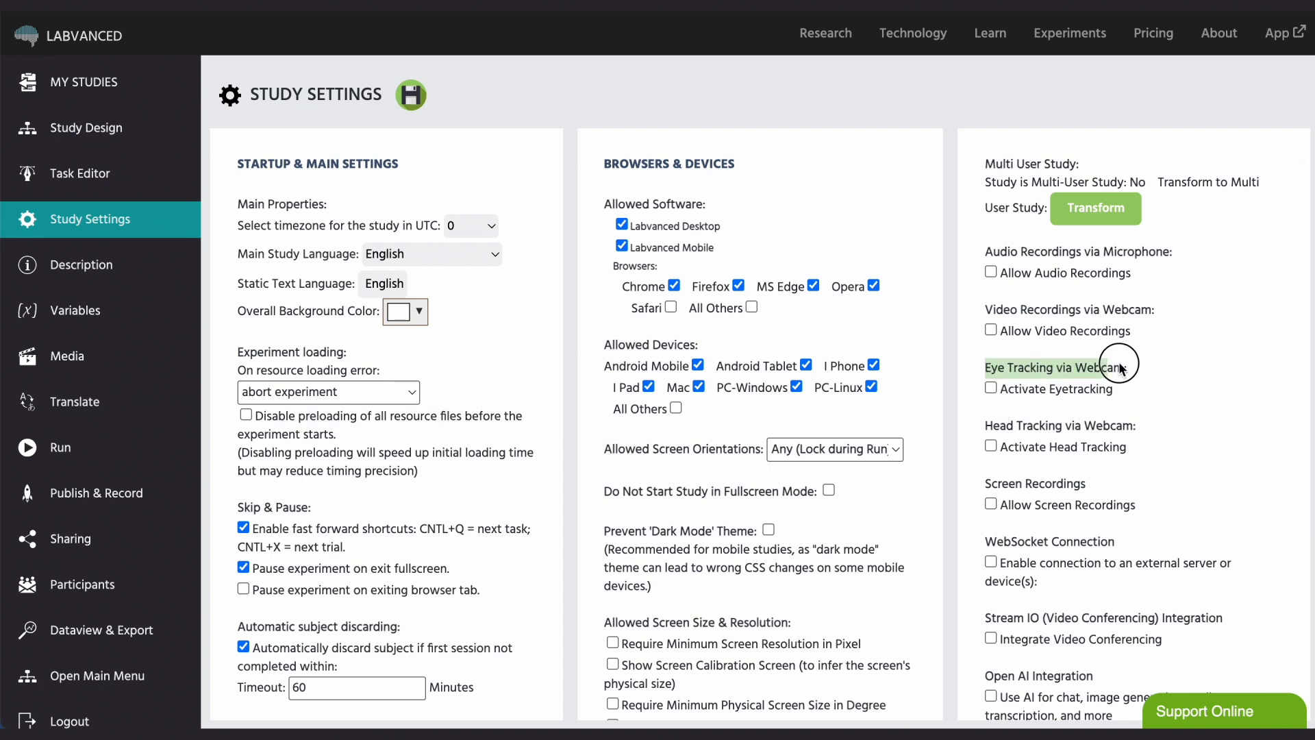
left_click(991, 388)
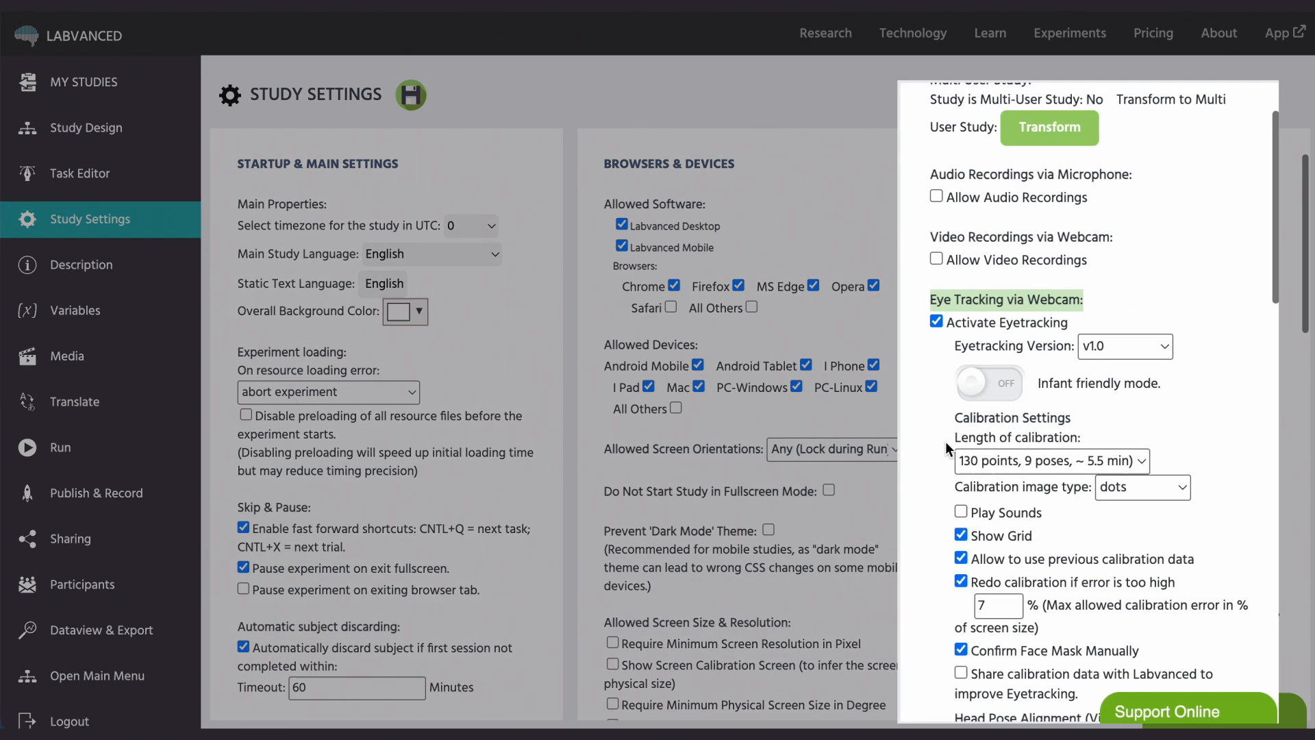
- Examine the eye tracking options for calibration, virtual chinrest head pose alignment and minimum performance requirements
left_click_drag(955, 418, 1093, 420)
scroll(1104, 420, "down", 2)
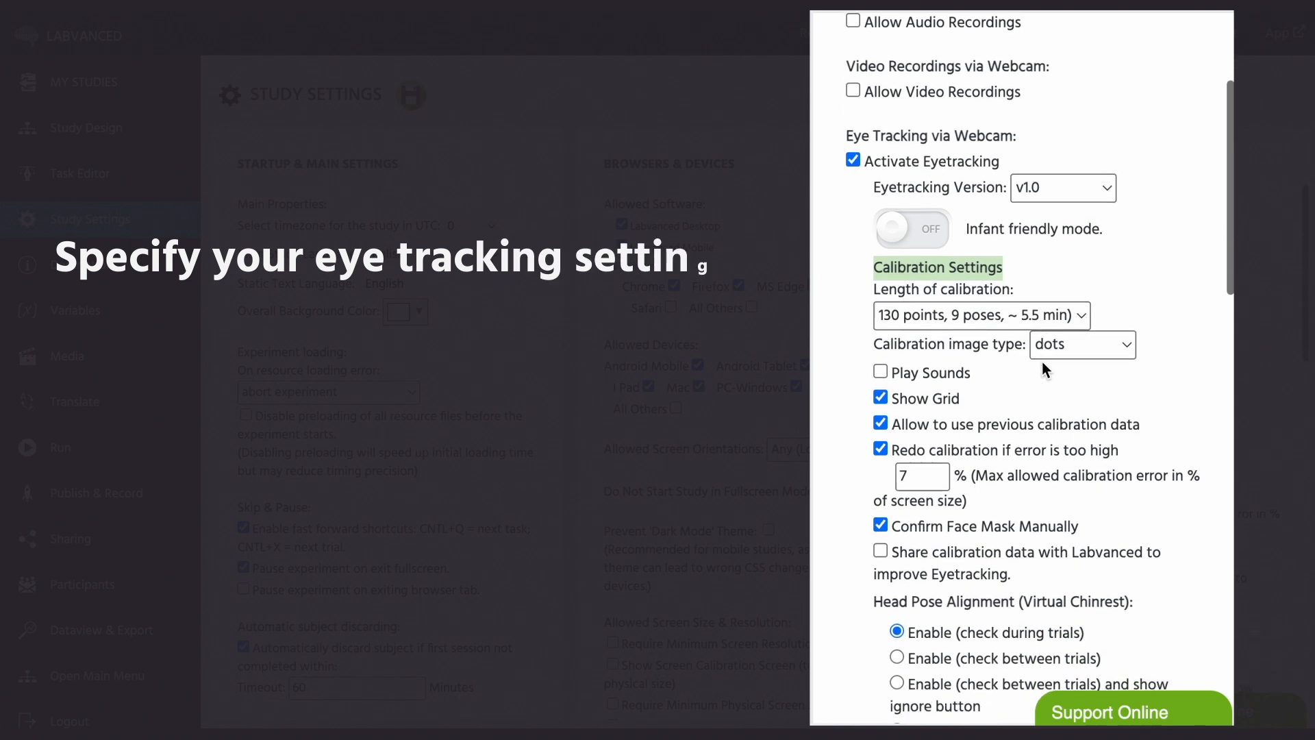
scroll(1042, 360, "down", 2)
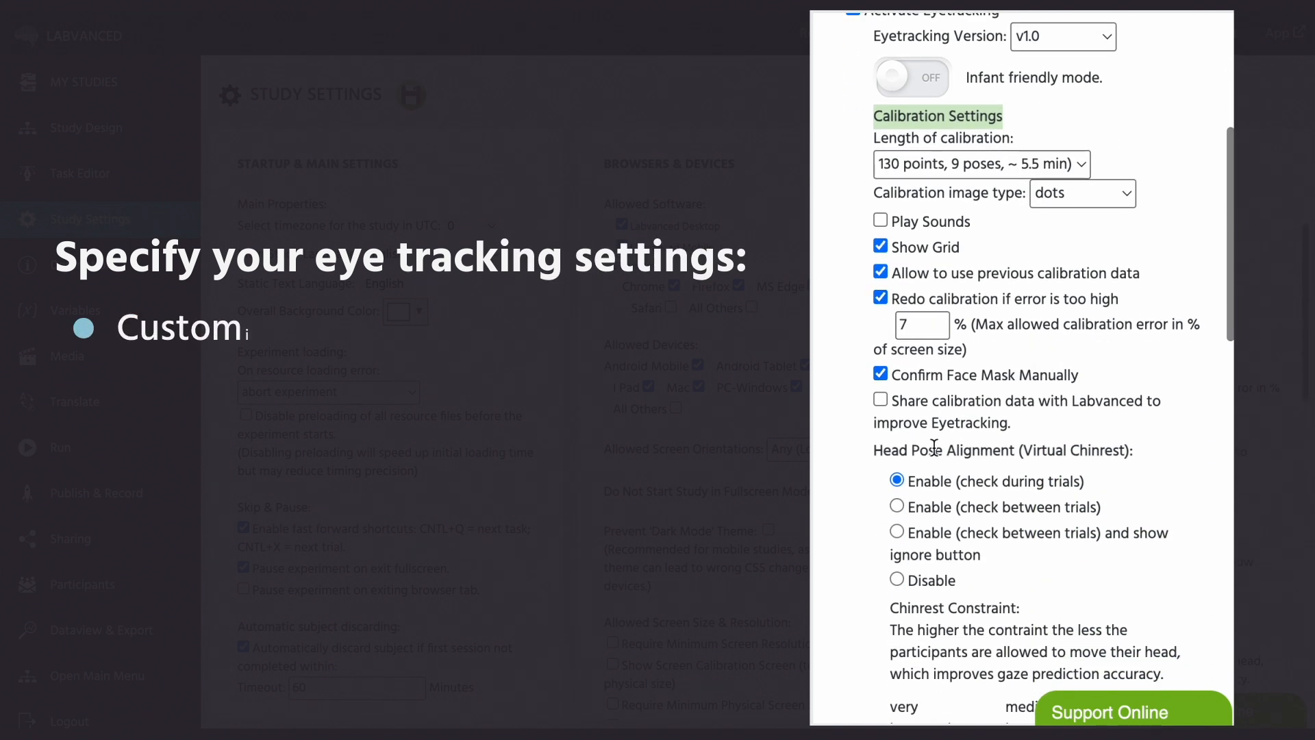
left_click_drag(872, 450, 1143, 452)
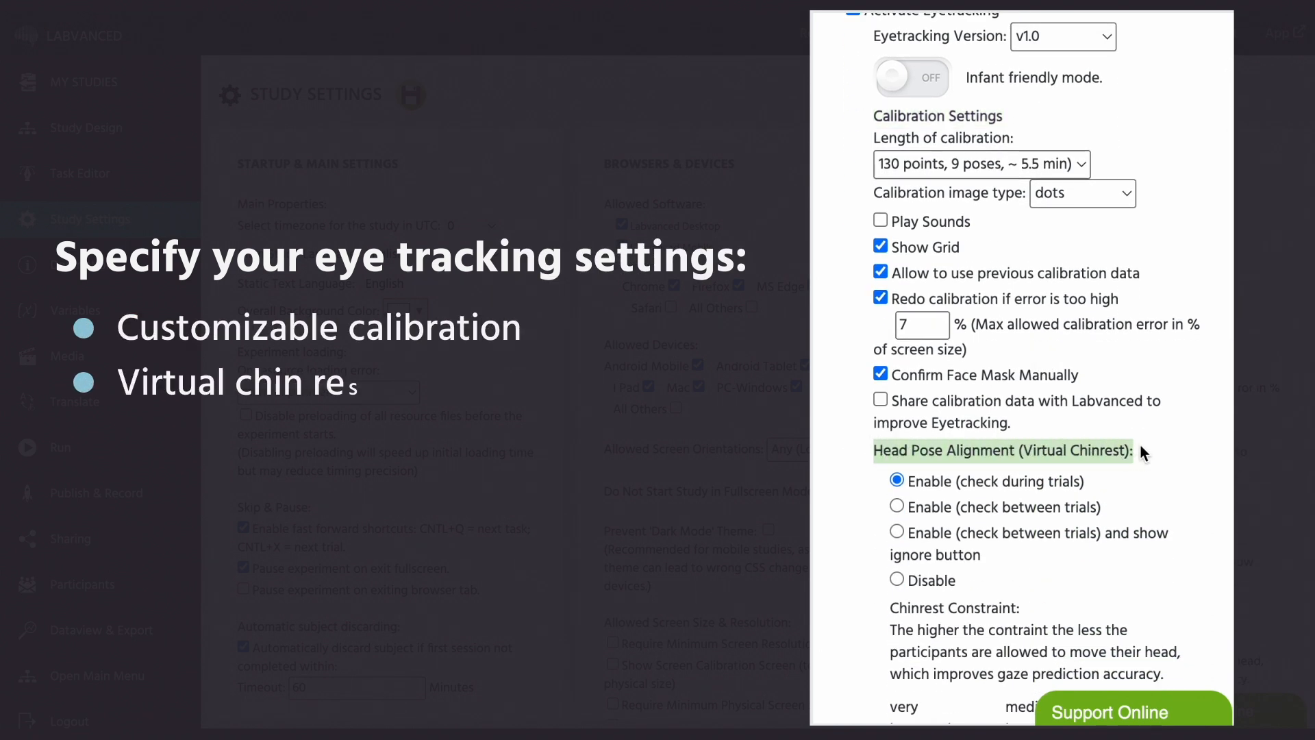
scroll(1142, 452, "down", 5)
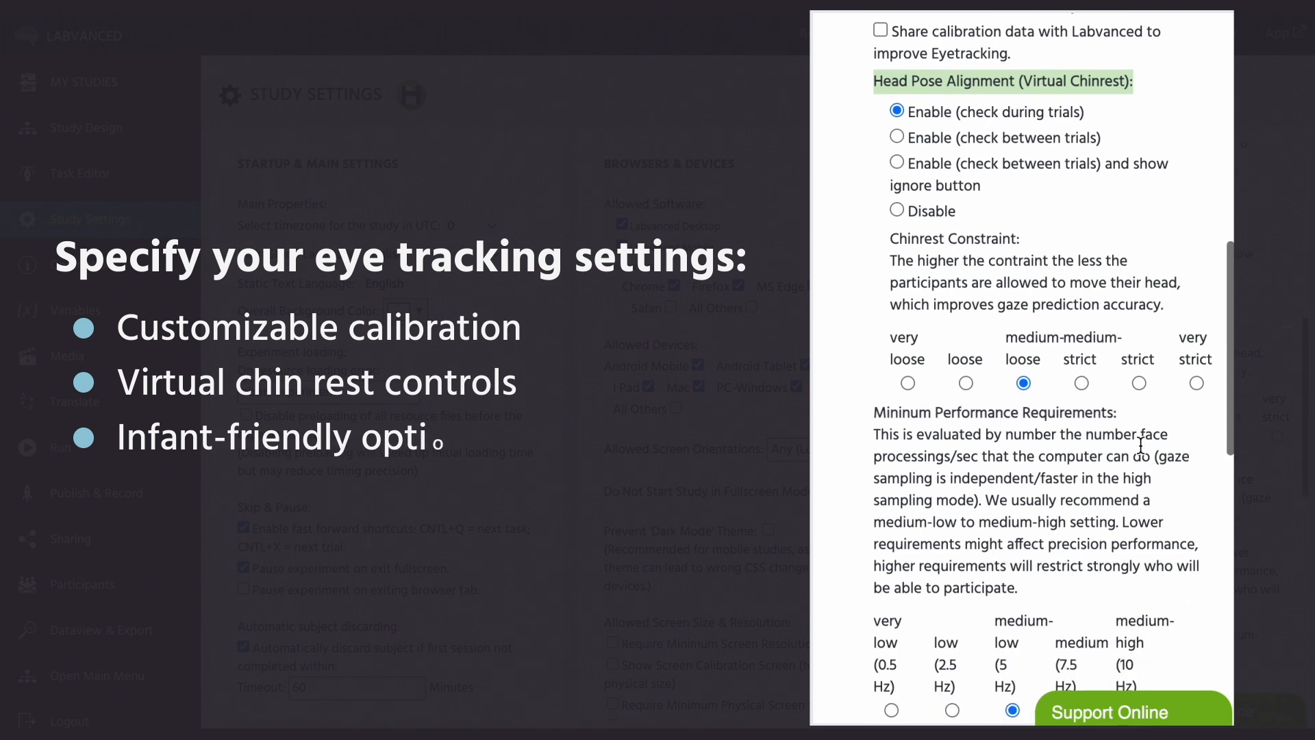
scroll(1140, 445, "down", 1)
left_click_drag(872, 361, 1123, 371)
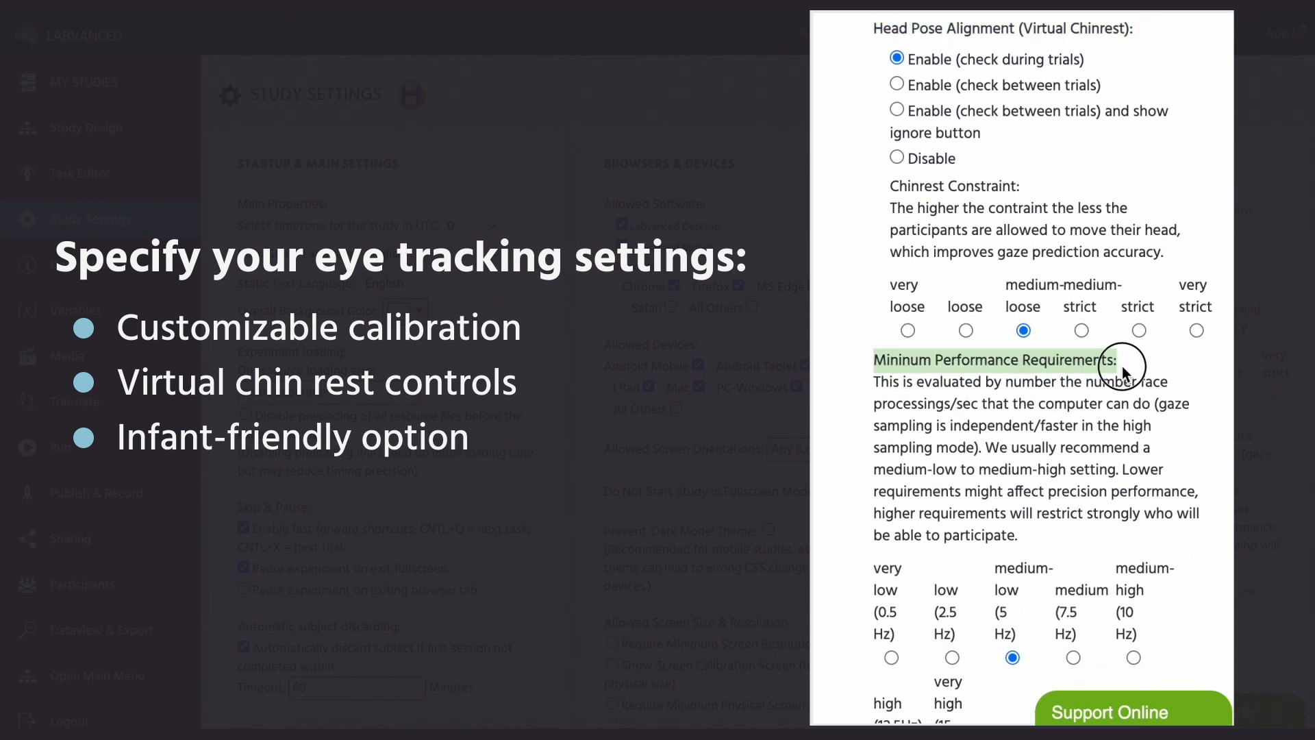
scroll(1096, 425, "down", 4)
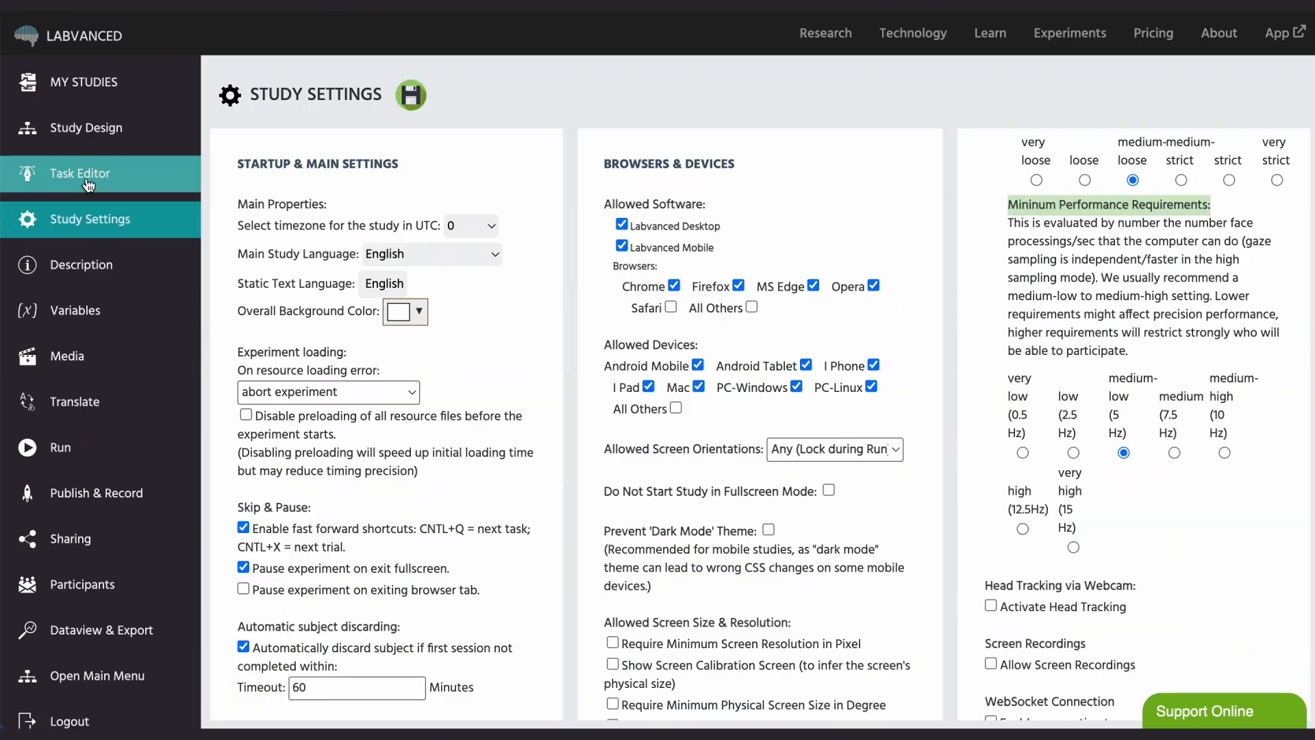
- Return to the Task Editor and update the settings of task_1
left_click(88, 184)
left_click(147, 113)
left_click(972, 74)
left_click(268, 158)
scroll(333, 302, "down", 1)
left_click(1126, 696)
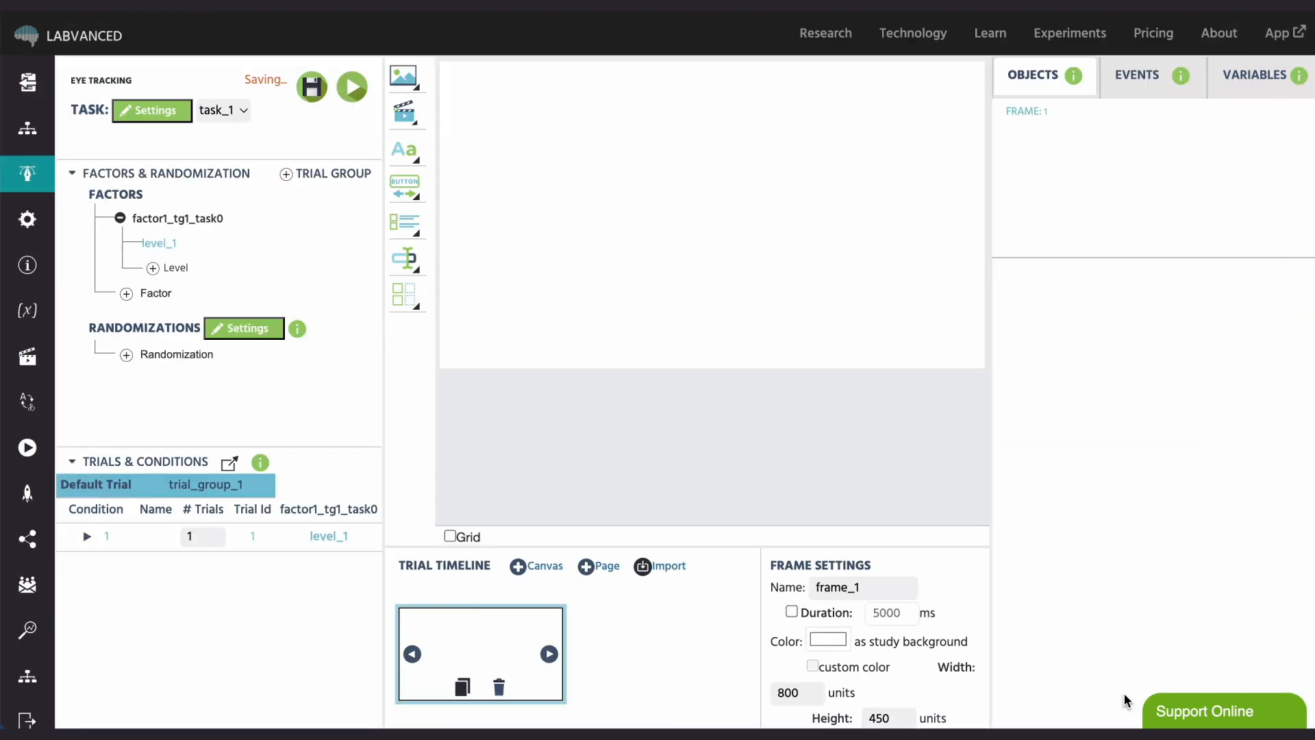
- Add an event on this frame only and name it "Eye Tracking Data Rec"
left_click(1137, 76)
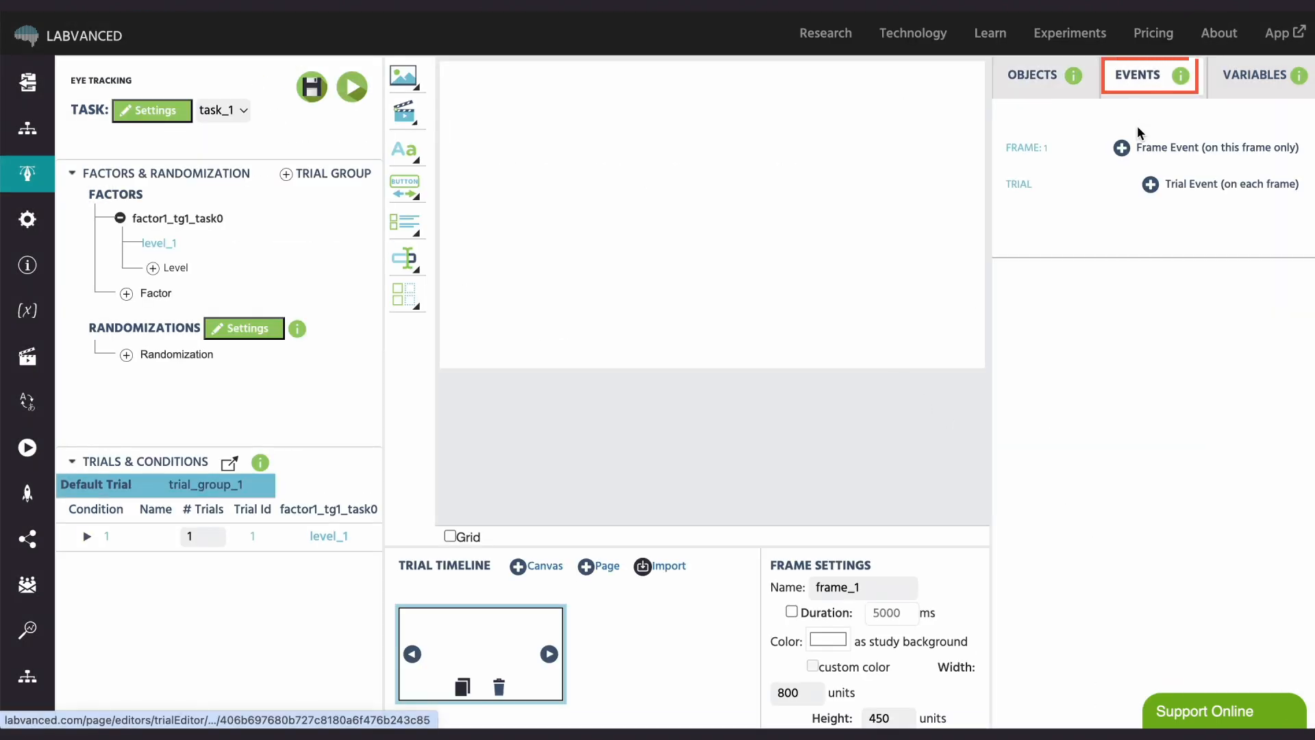
left_click(1144, 147)
key("ctrl+a")
type("E")
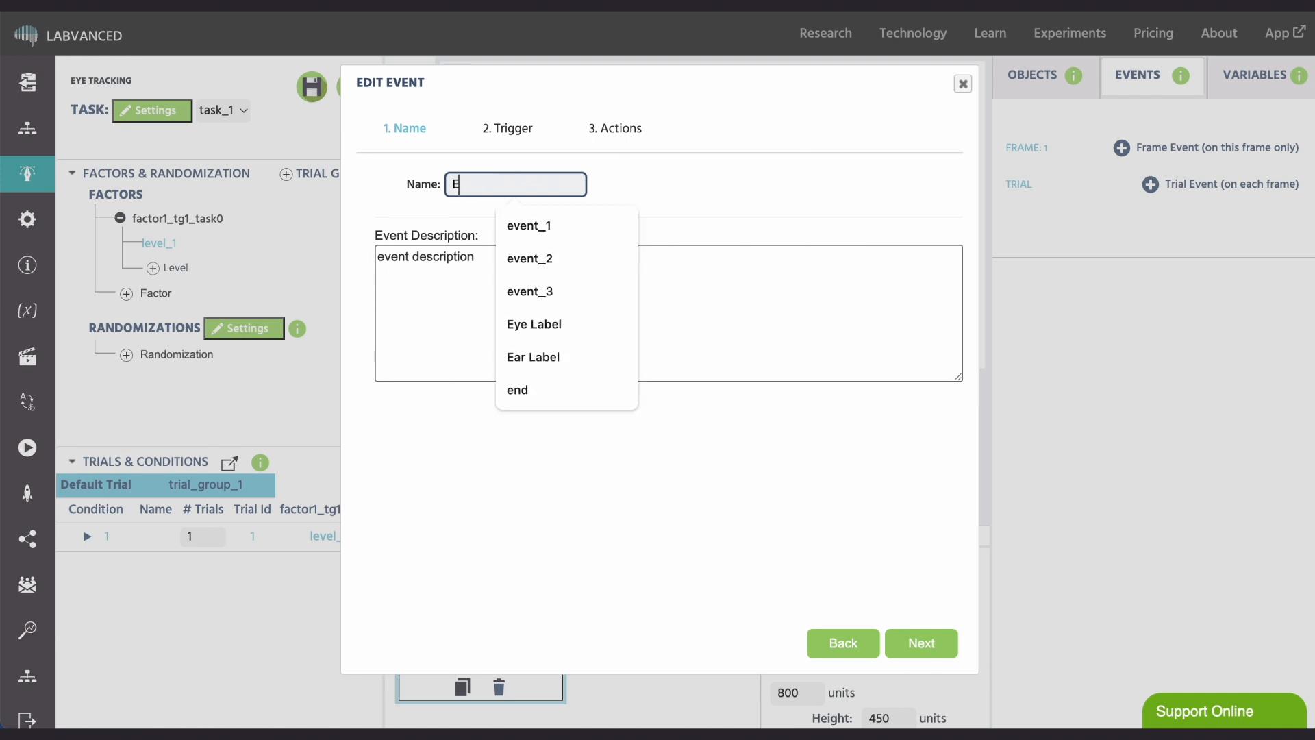
type("ye Tracking Dat")
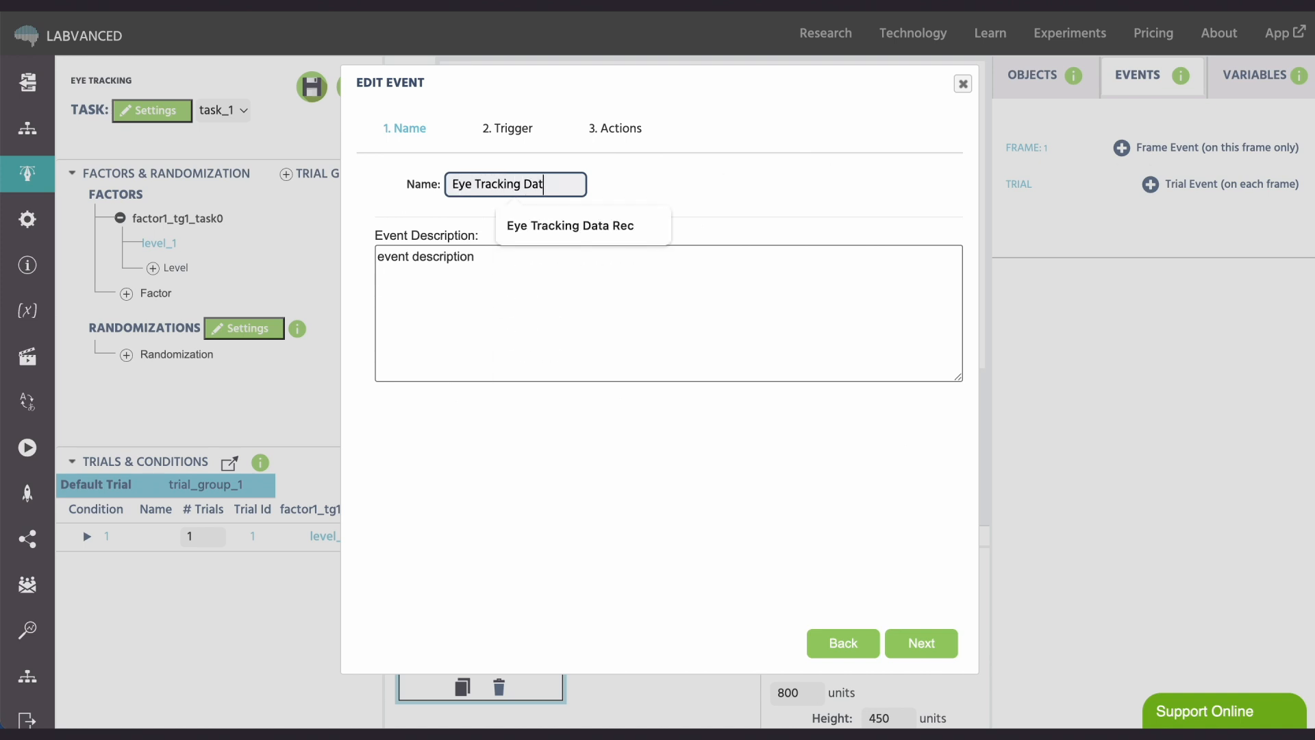
type("a Rec")
left_click(921, 643)
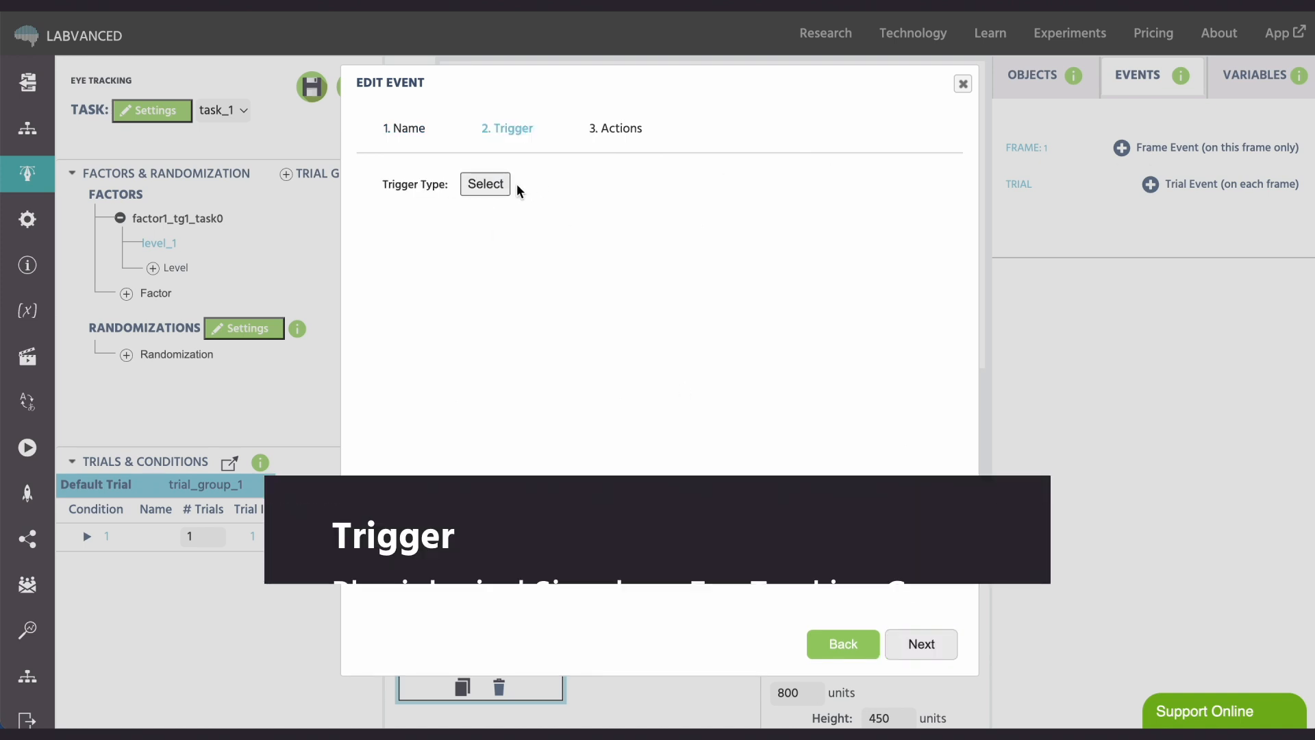
- Set the event's trigger to the physiological signal Eyetracking Gaze and proceed to its actions
left_click(492, 184)
mouse_move(544, 227)
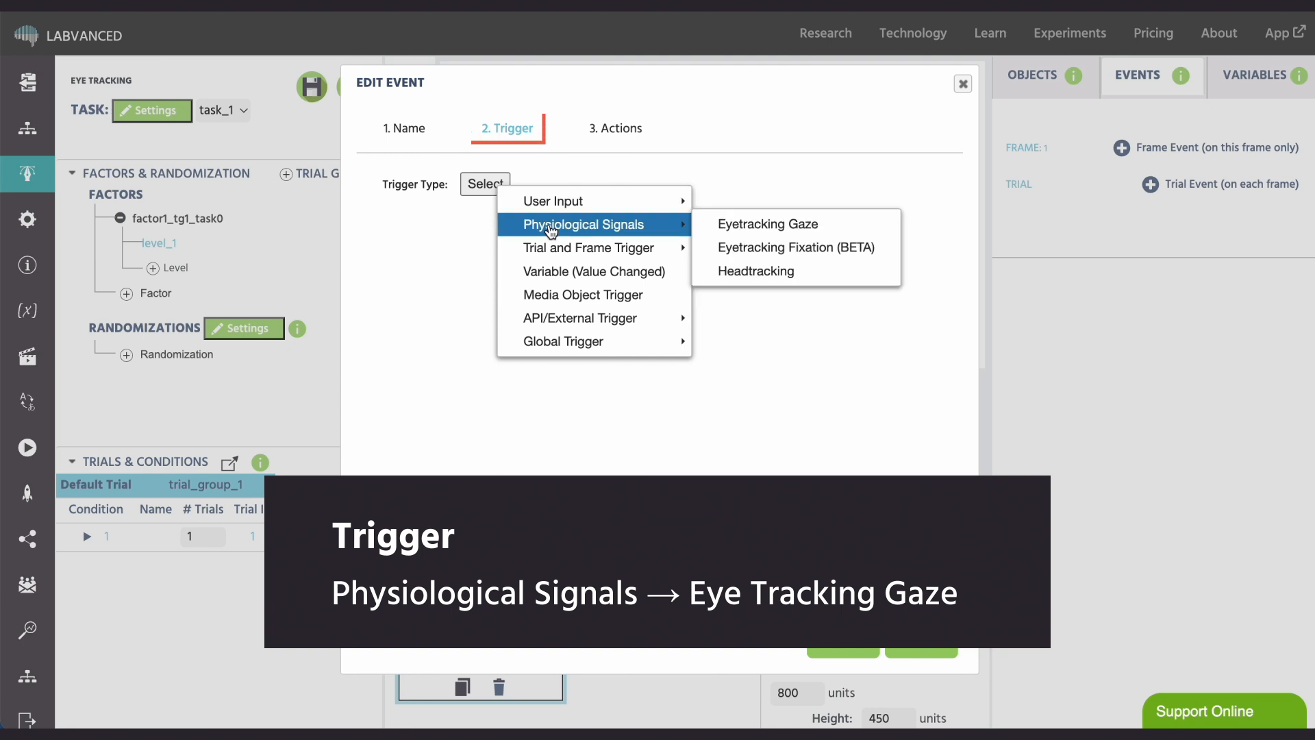
left_click(717, 224)
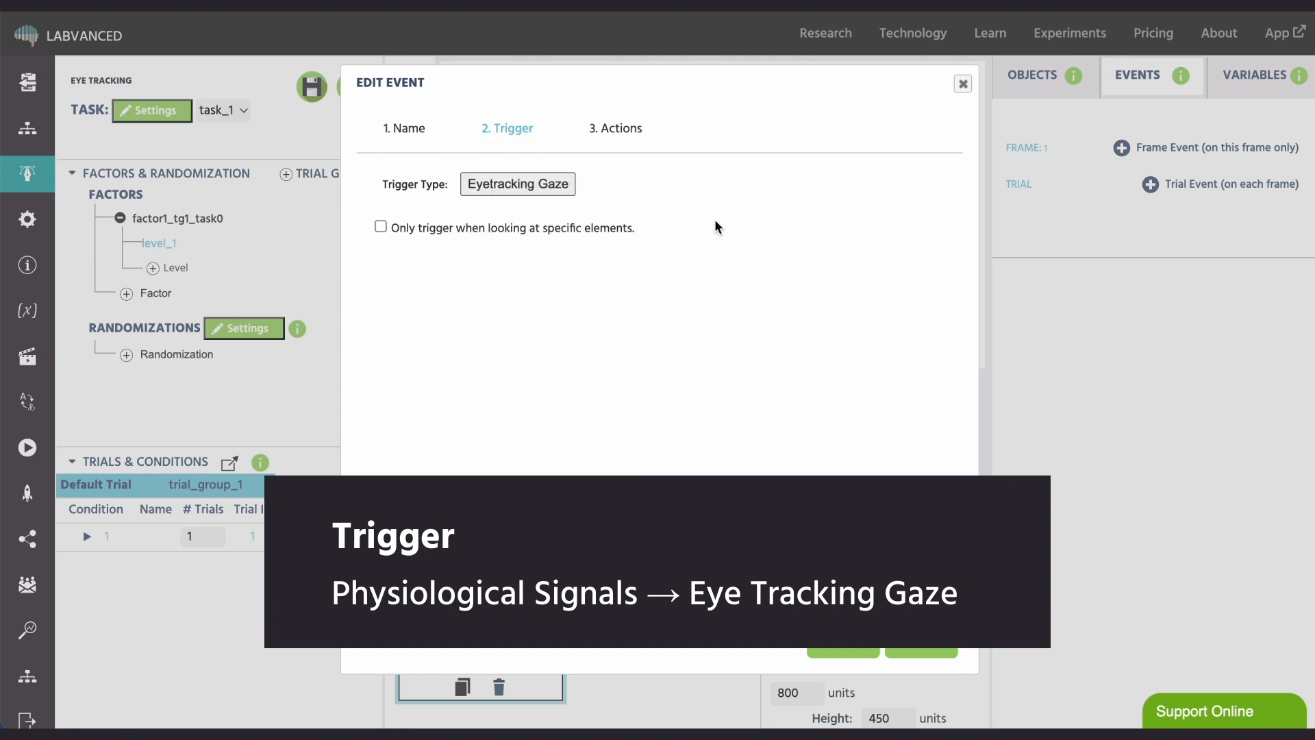
left_click(921, 644)
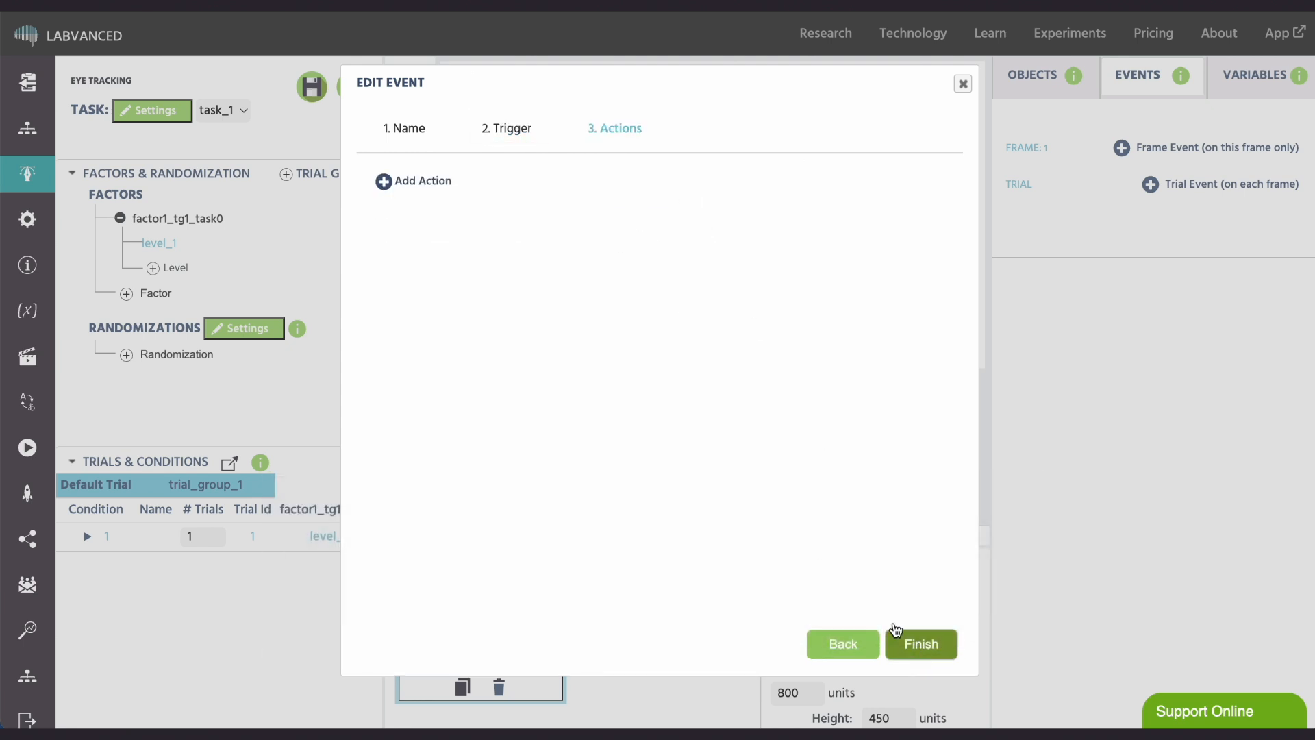
- Add a Set / Record Variable action that takes the gaze trigger's Coord. + Time + Confidence [X,Y,T,C] Array as its value
left_click(437, 184)
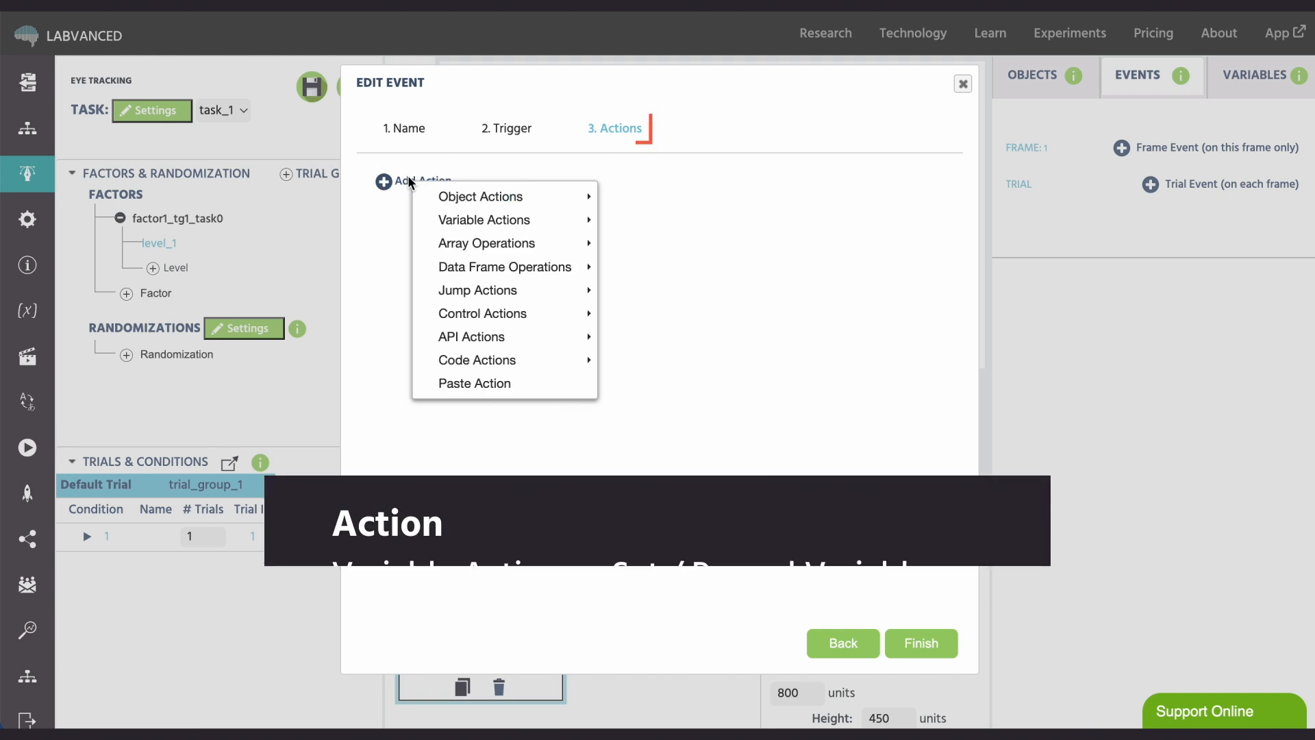
mouse_move(463, 205)
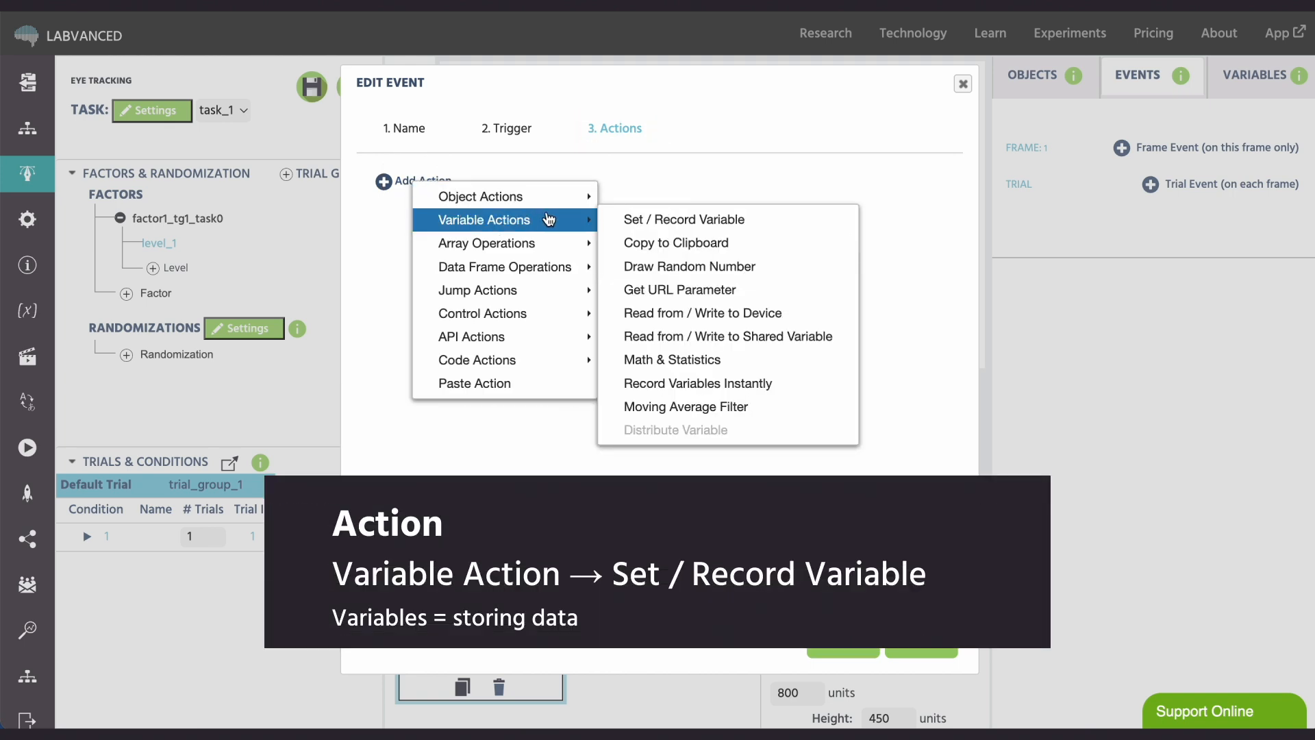
left_click(629, 219)
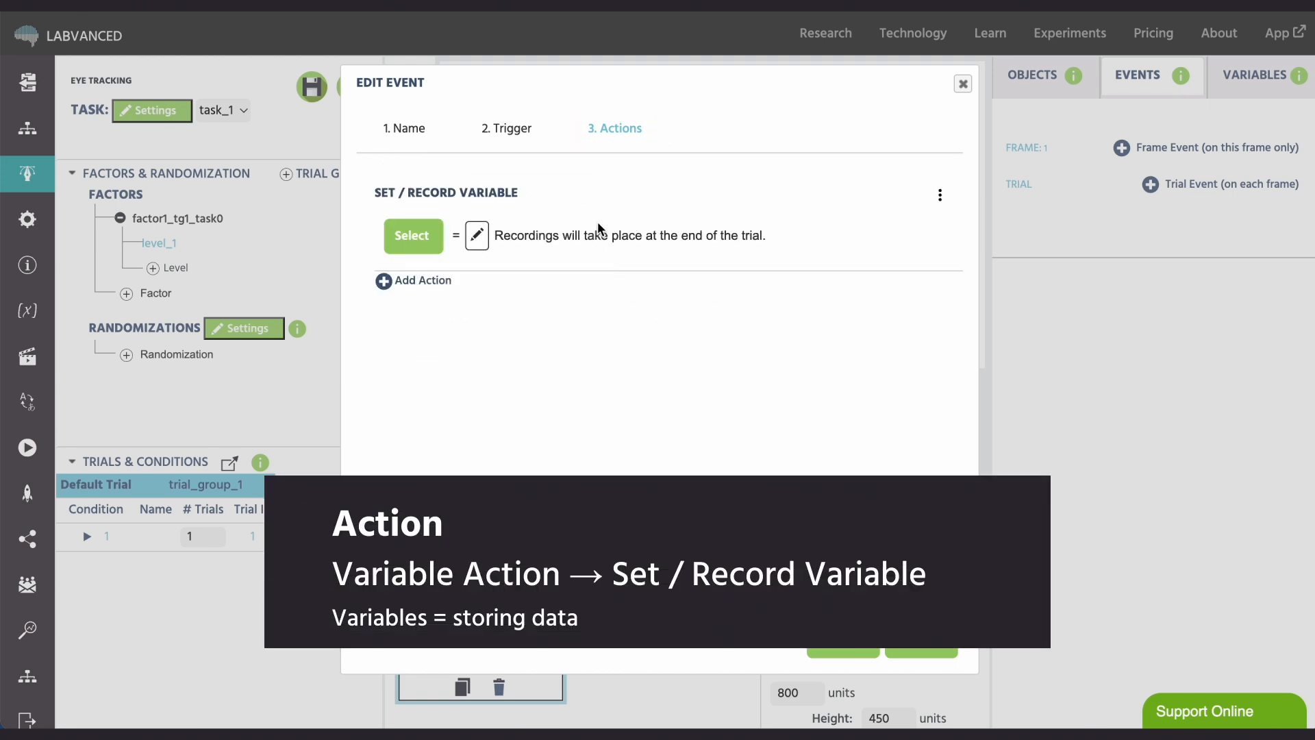
left_click(476, 235)
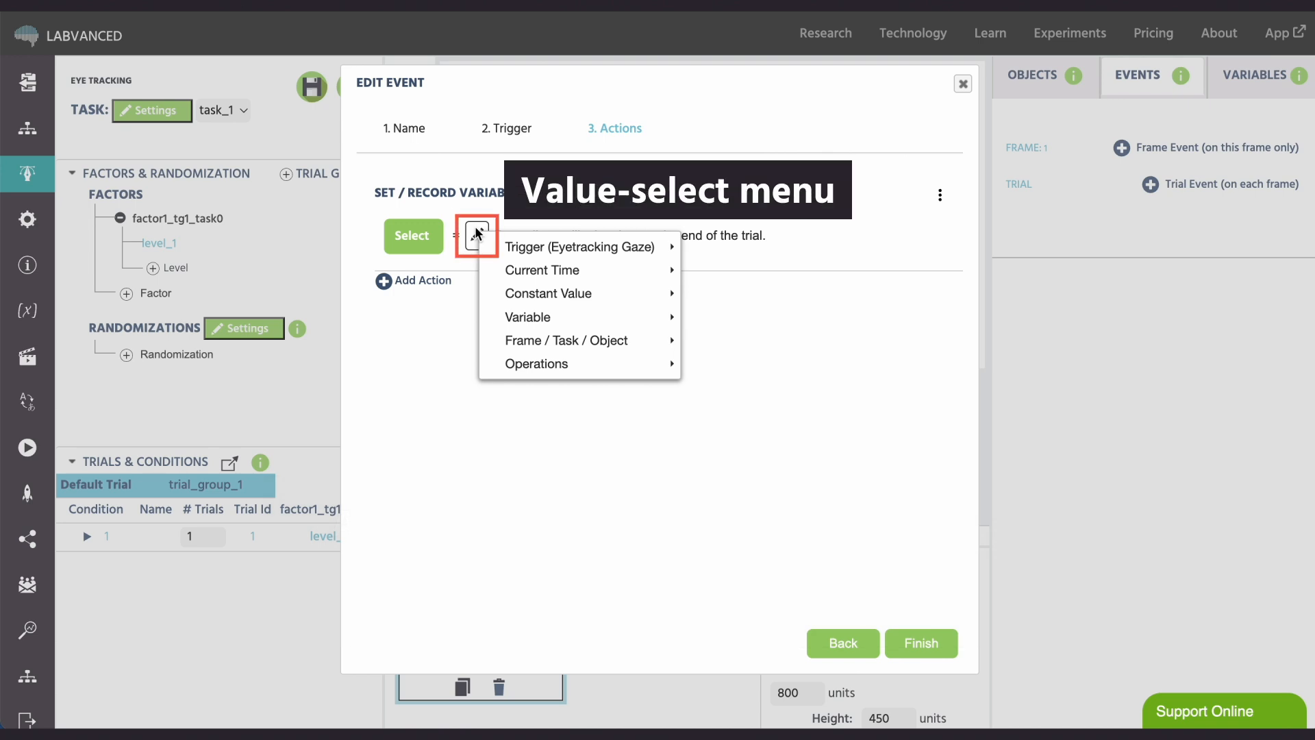
mouse_move(510, 251)
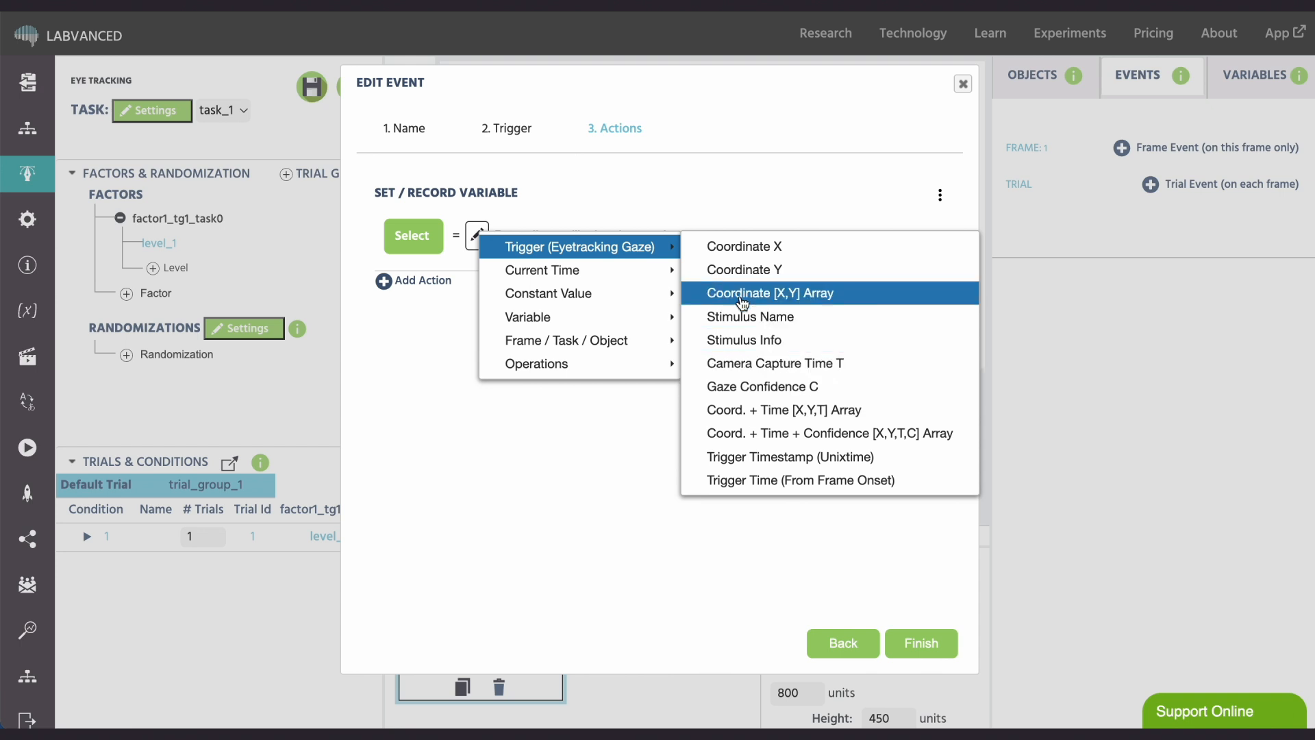
left_click(748, 432)
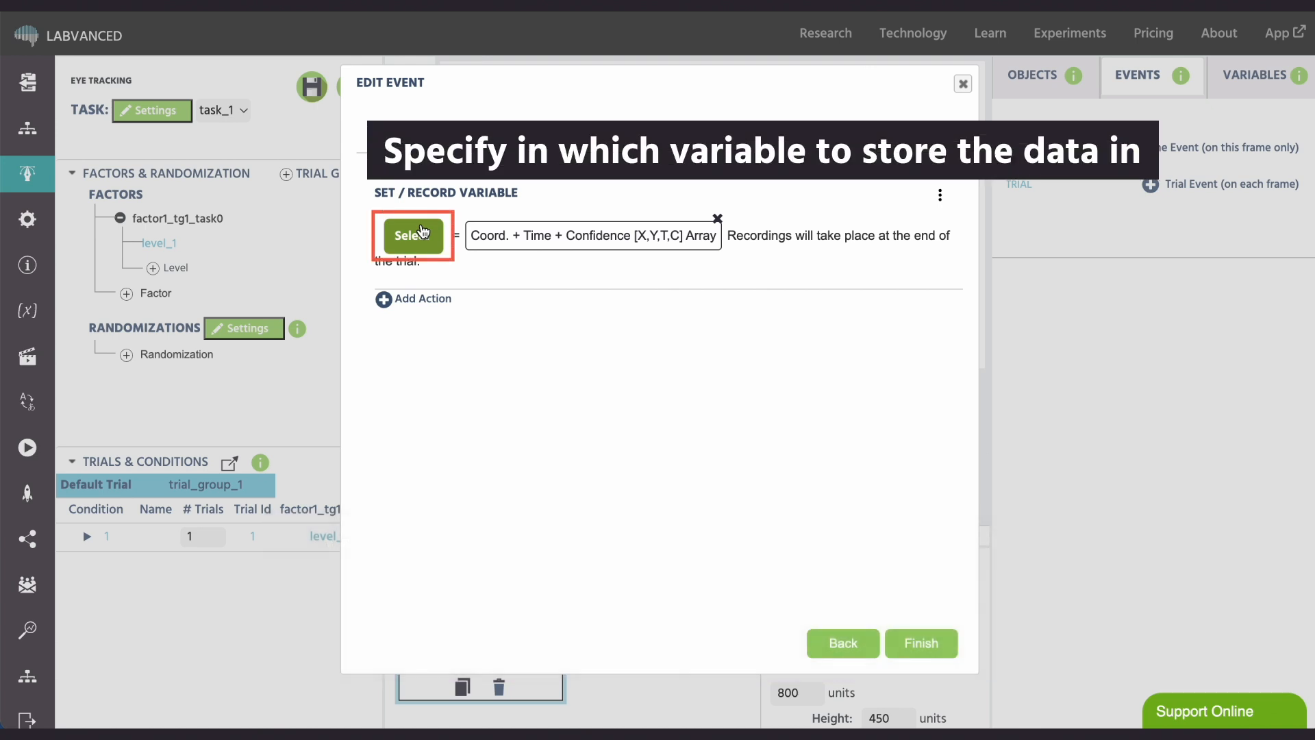
- Define a new target variable for the action named "Eye Tracking Data" with format Array and data type Numeric
left_click(423, 232)
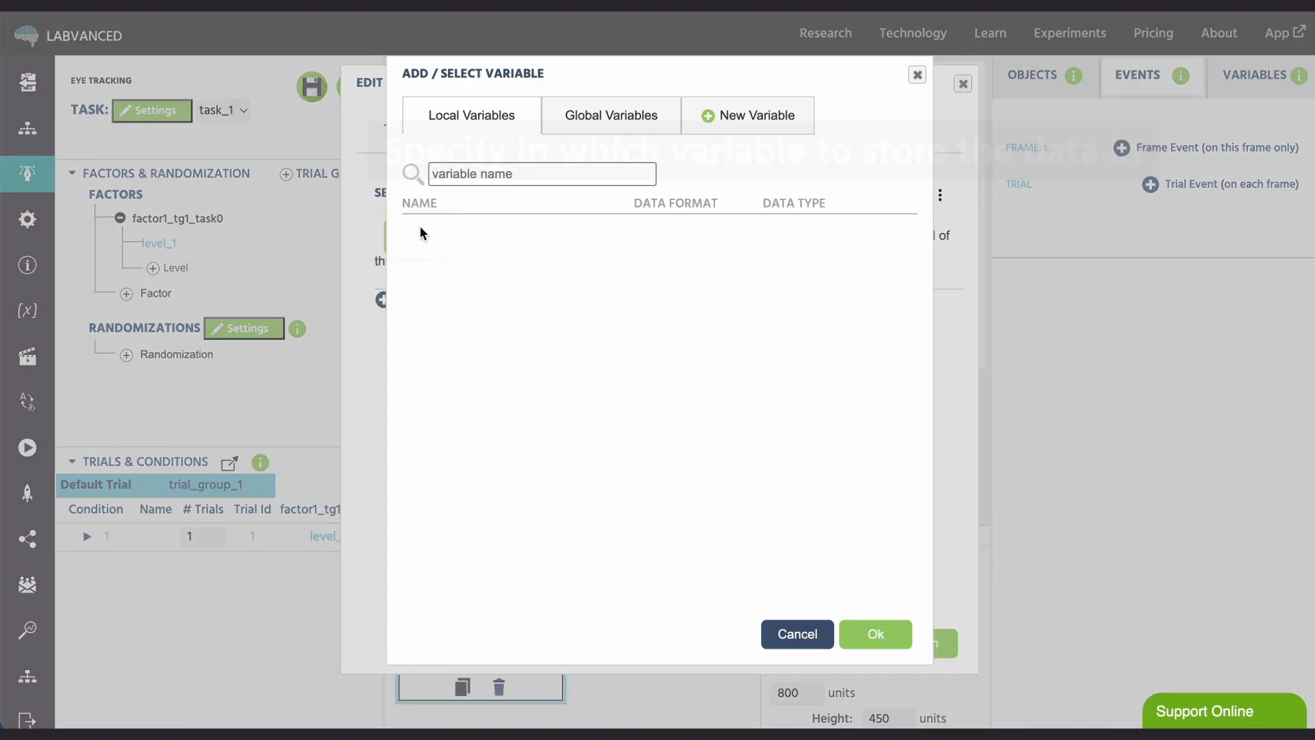
left_click(727, 124)
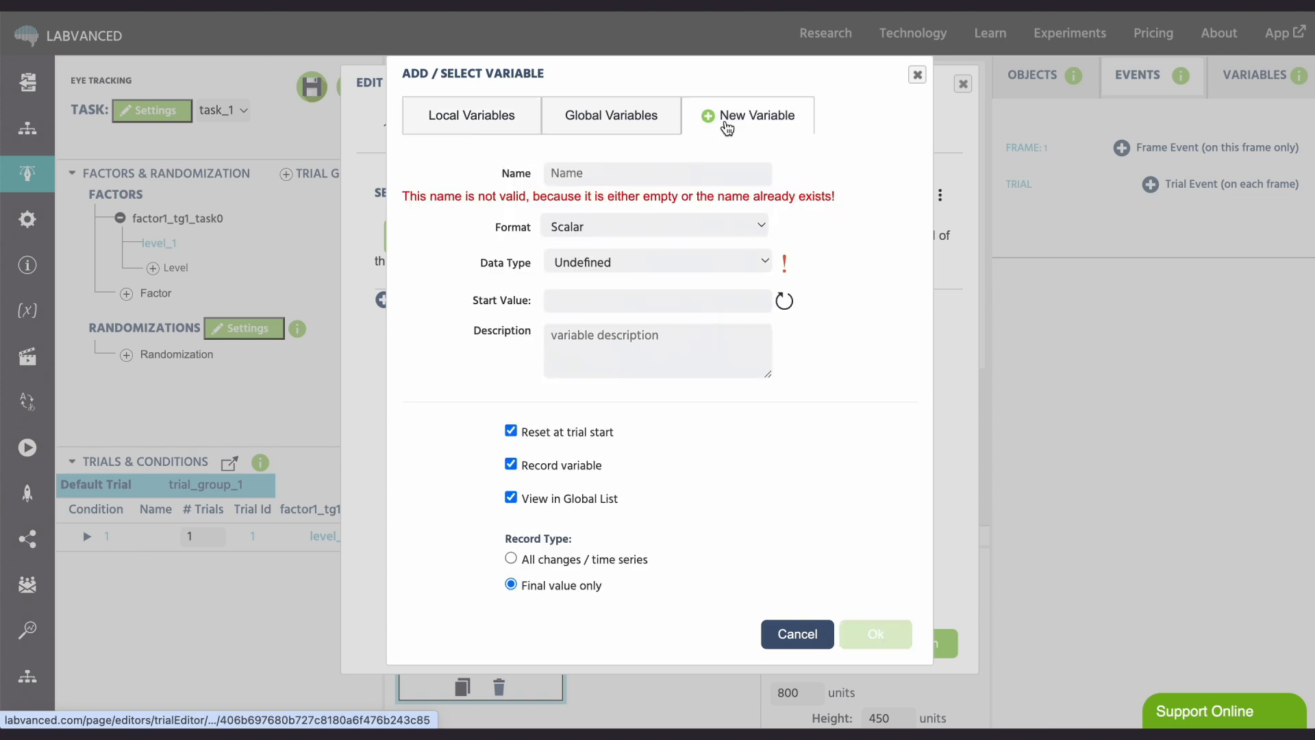
left_click(623, 167)
type("Eye Trac")
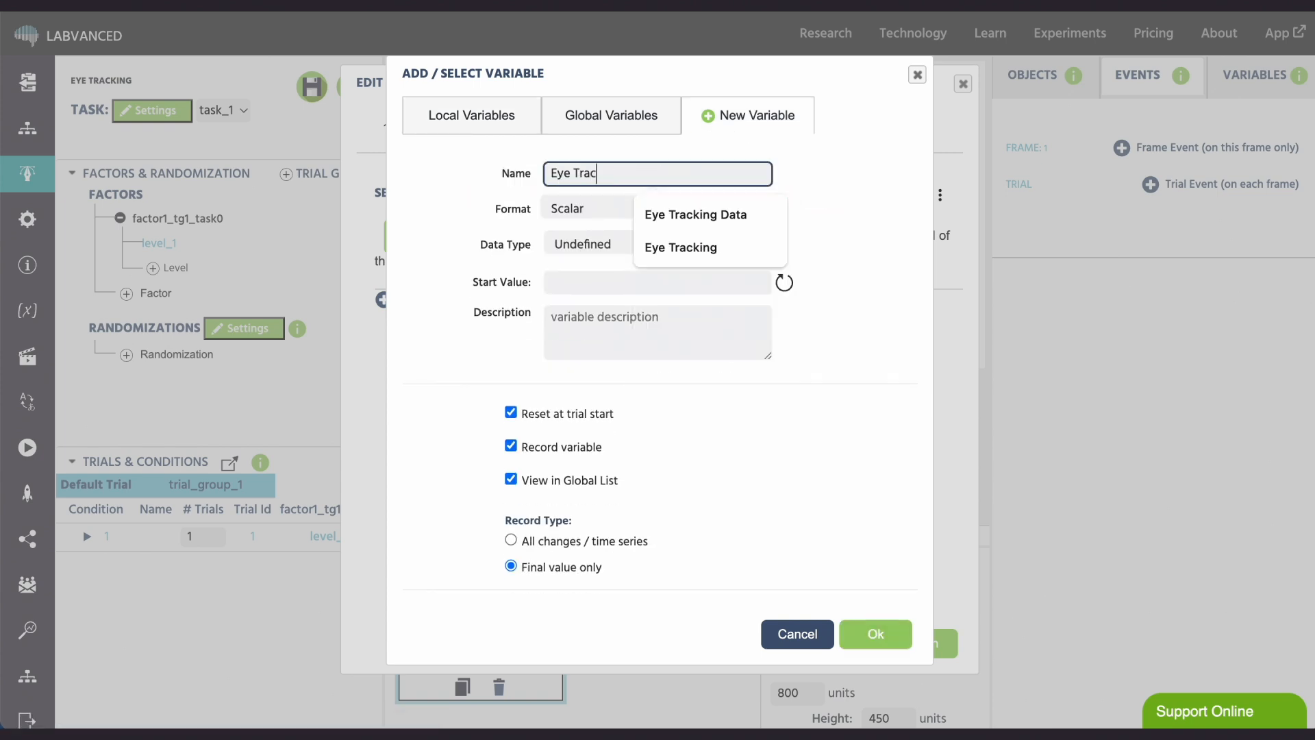
type("king Data")
left_click(577, 211)
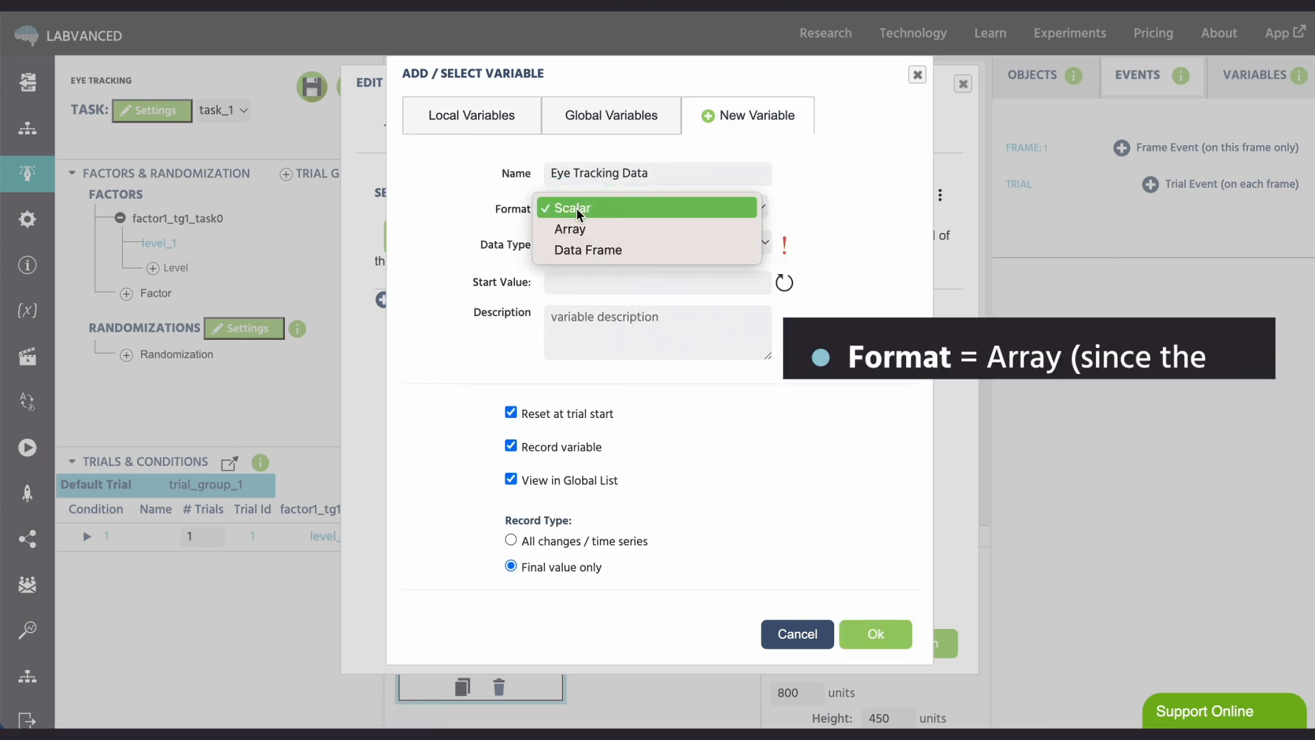
left_click(579, 225)
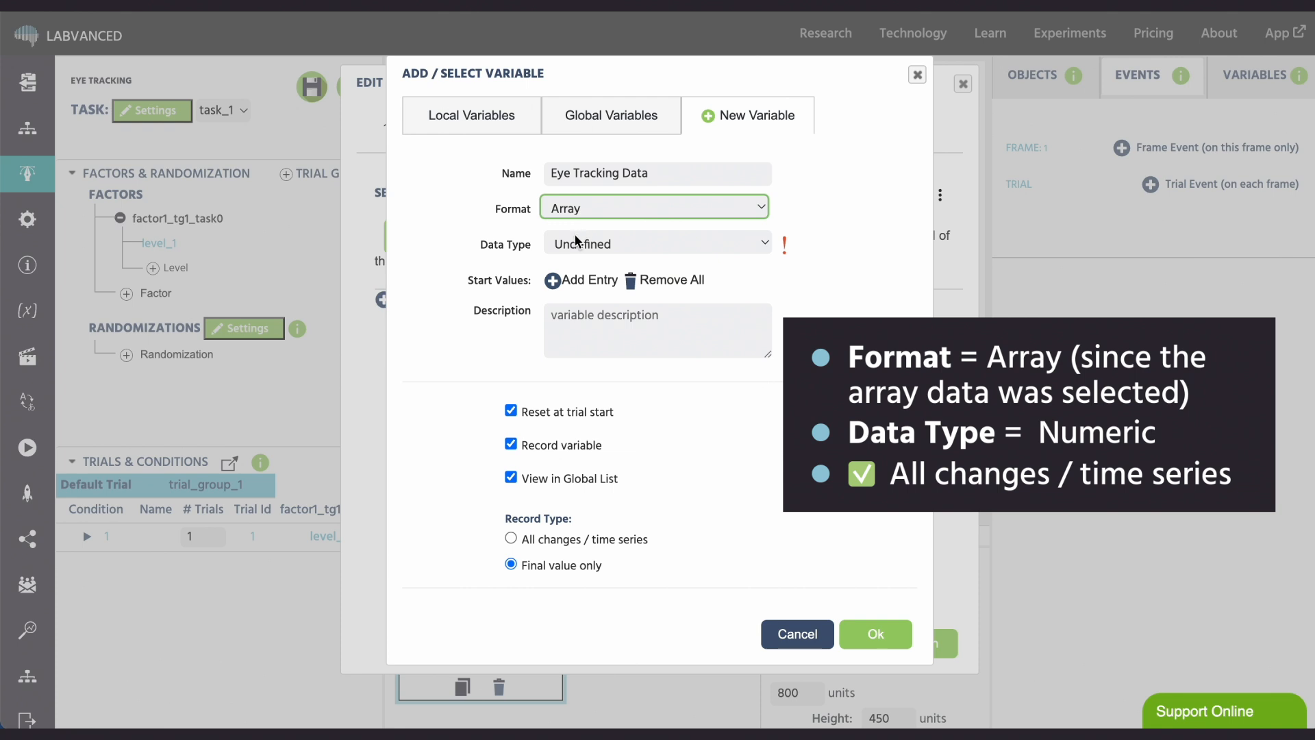
left_click(578, 243)
left_click(590, 118)
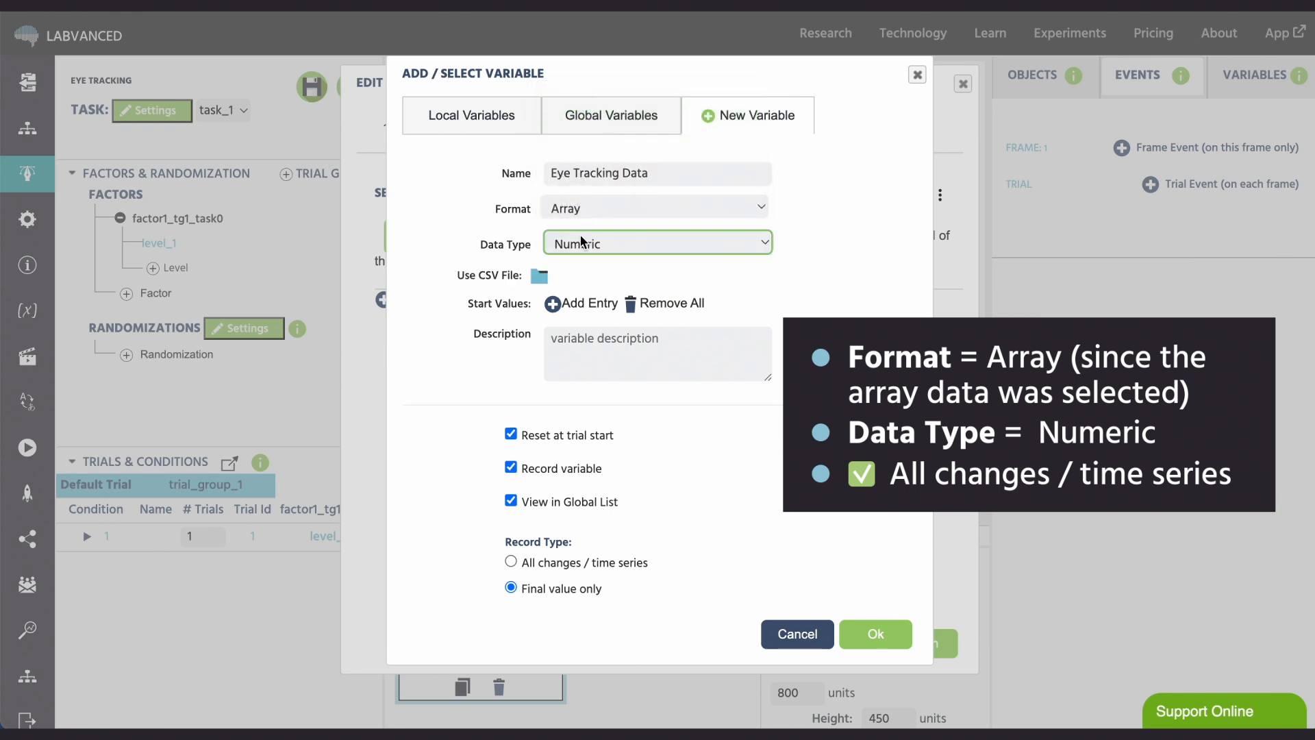
- Set the variable's record type to All changes / time series, confirm it and finish the event
scroll(578, 416, "down", 1)
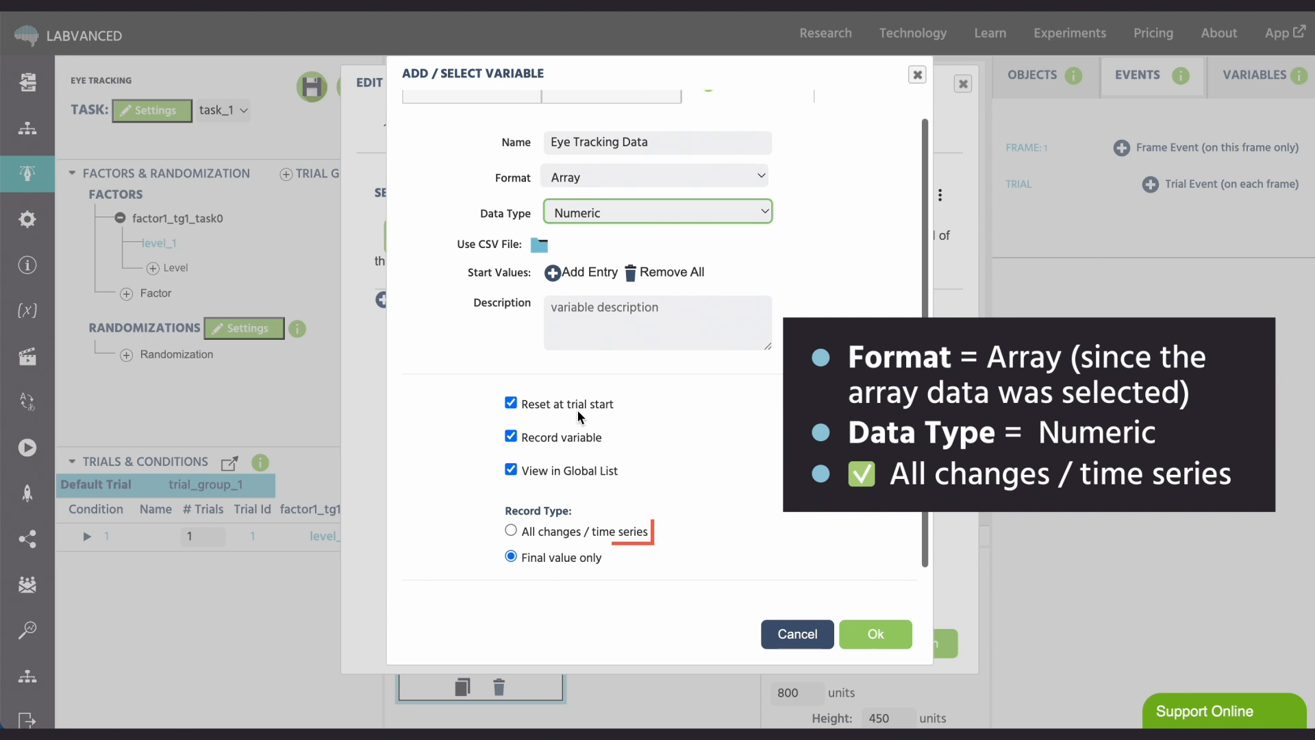
left_click(546, 530)
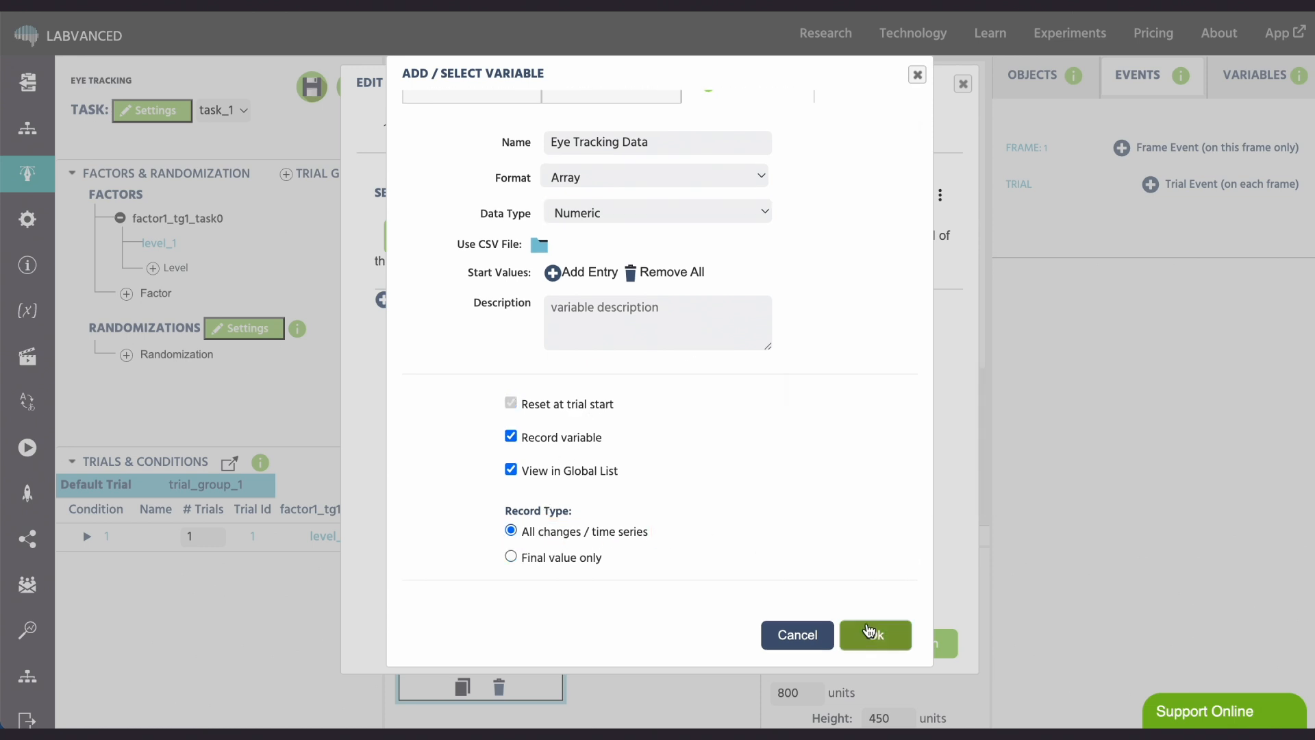
left_click(868, 634)
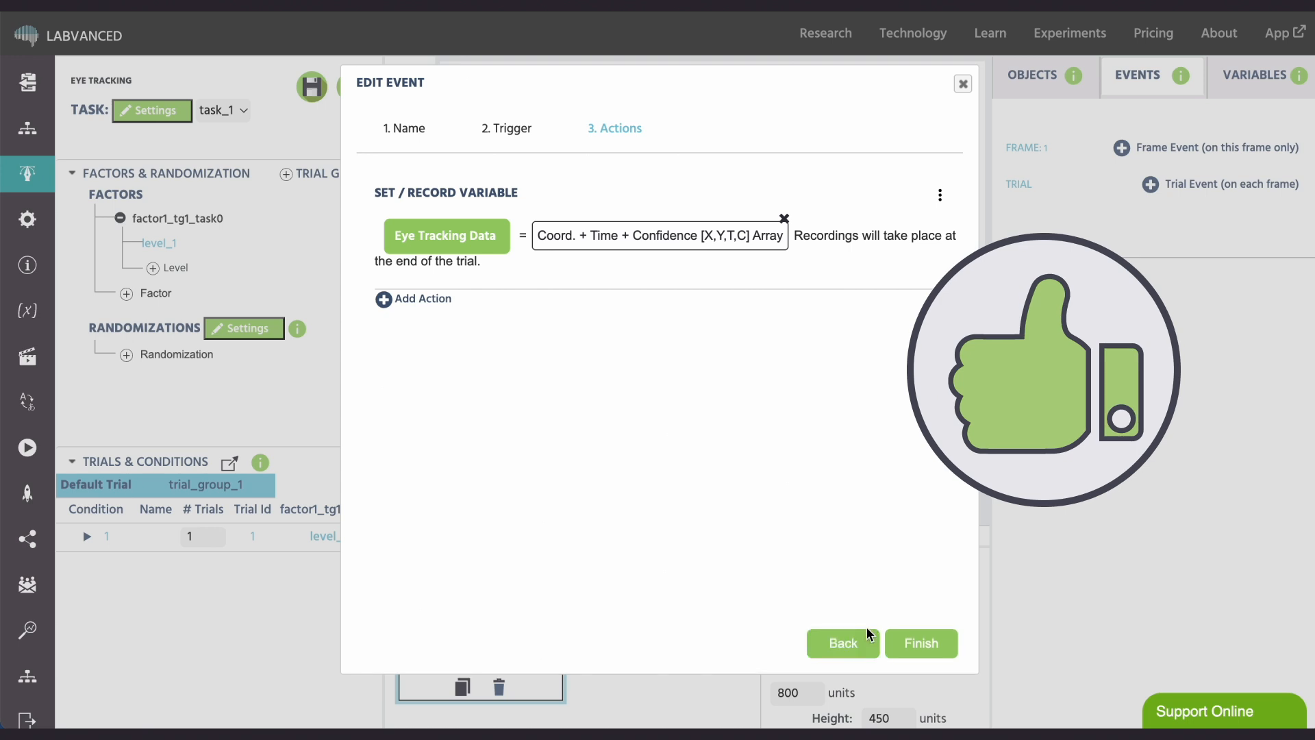
left_click(914, 648)
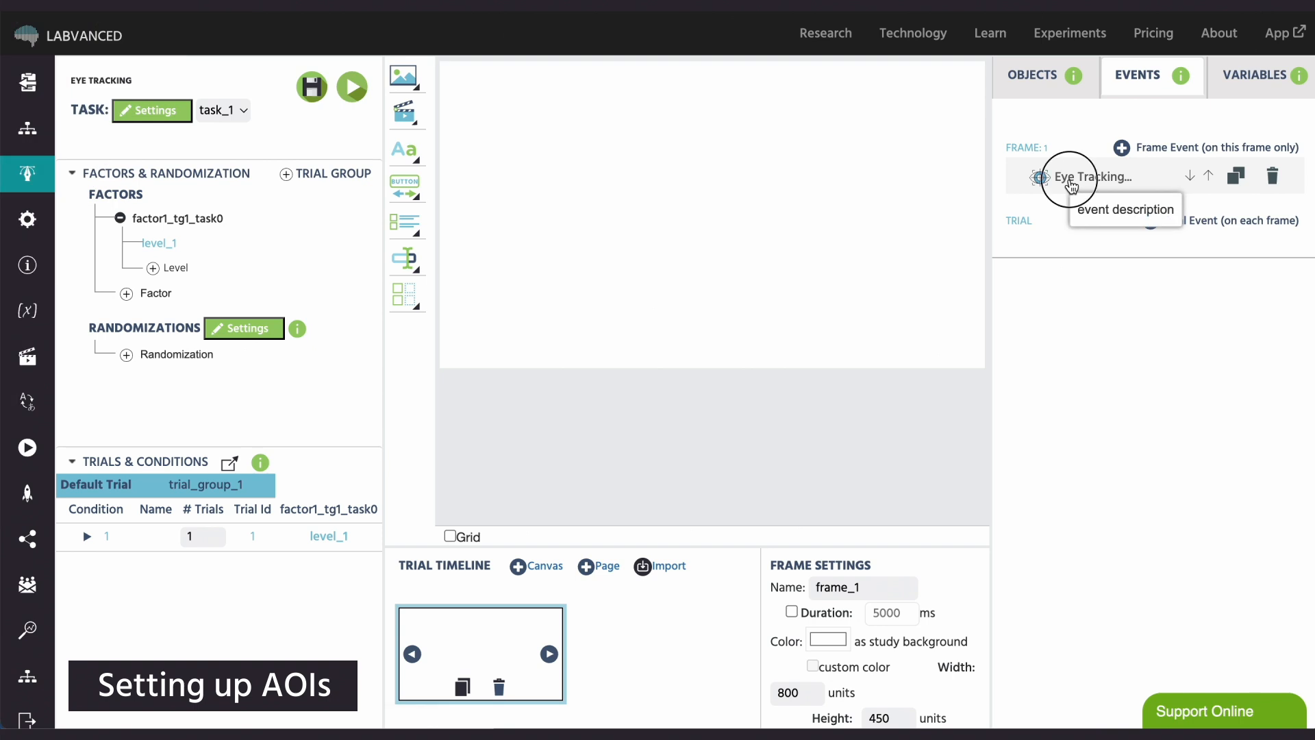
- Restrict the eye tracking event's gaze trigger to fire only when looking at specific elements and check its available targets
left_click(1069, 176)
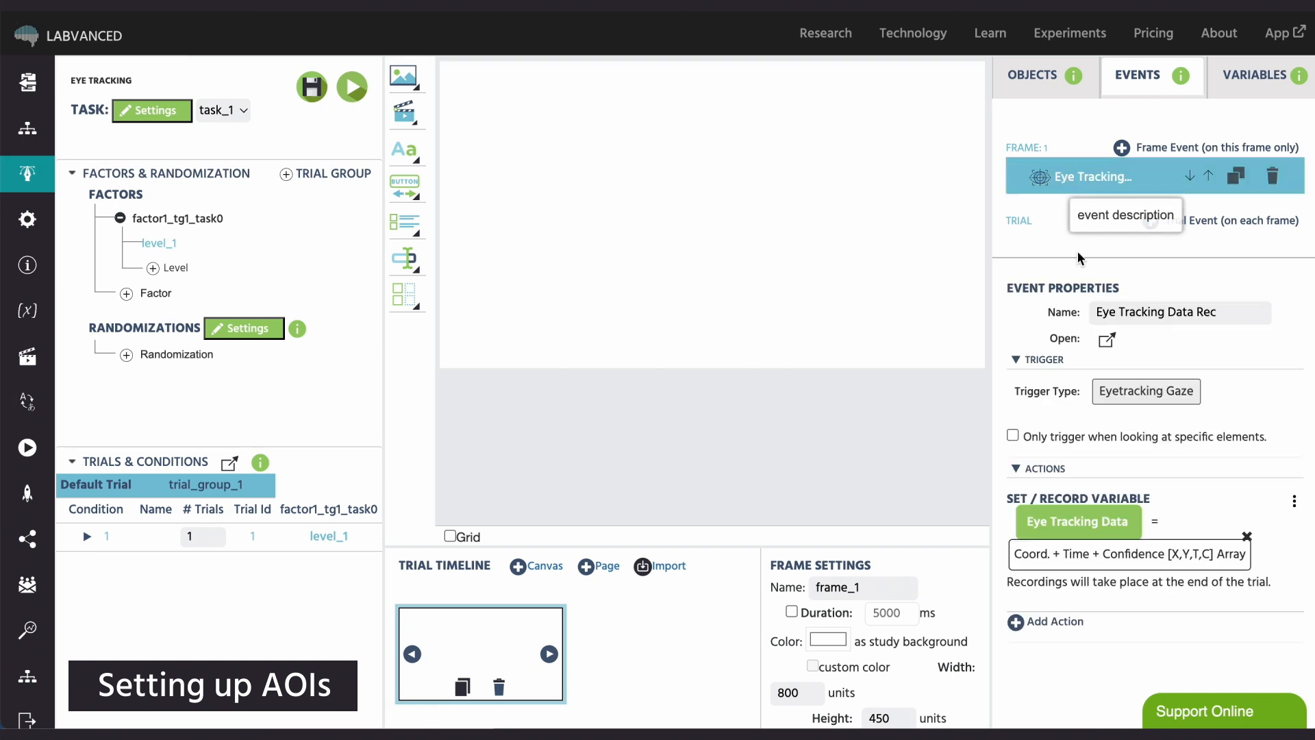
left_click(1013, 436)
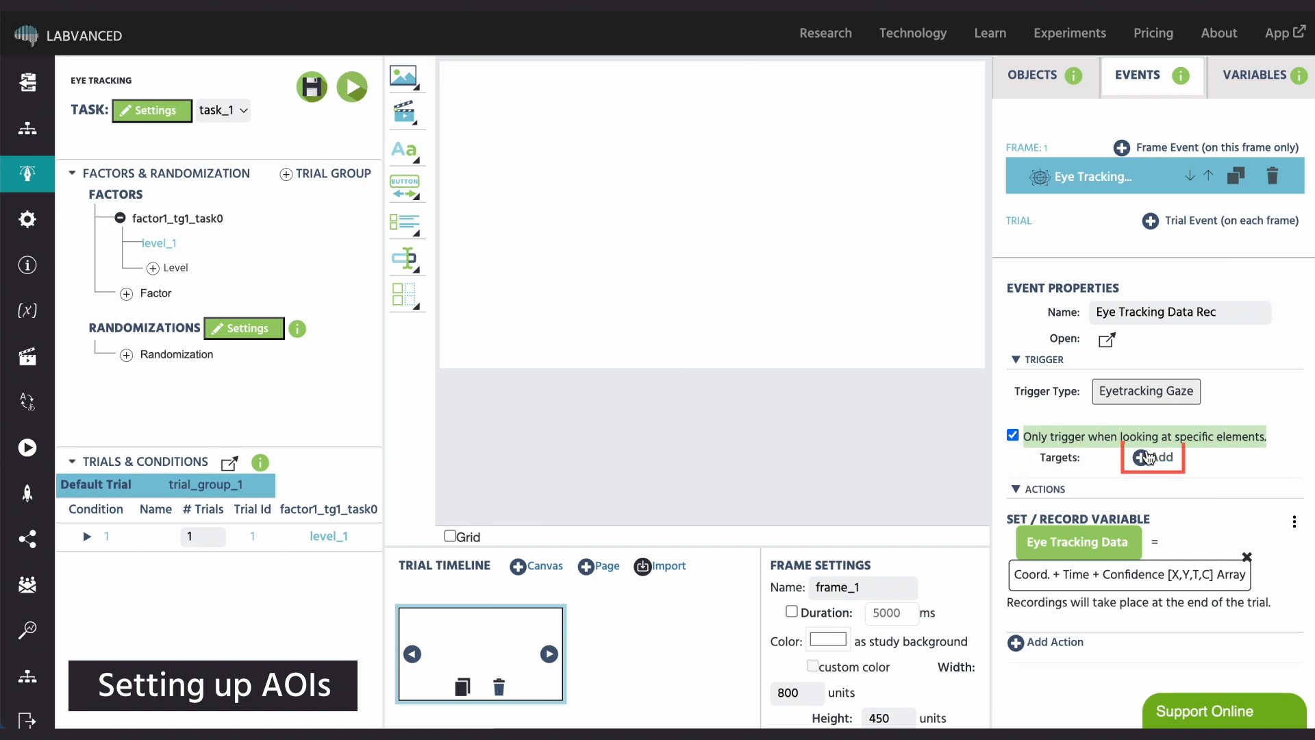
left_click(1157, 465)
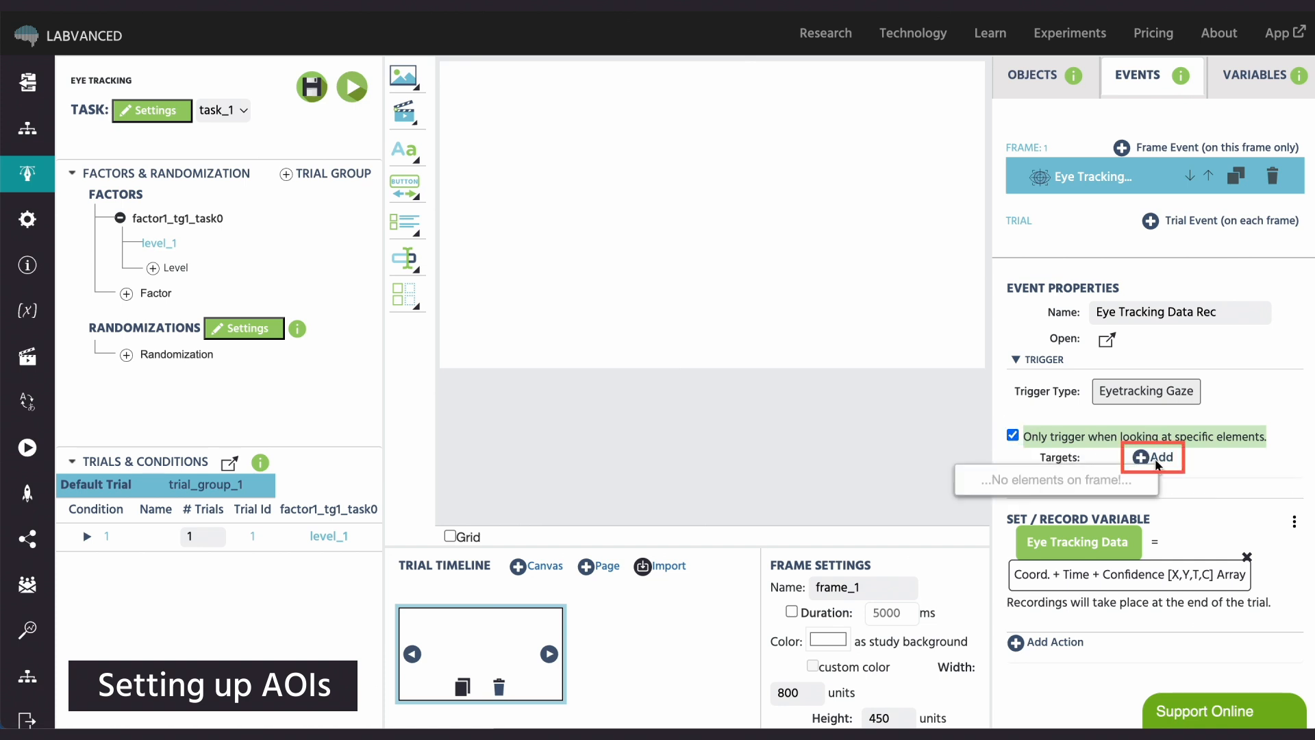
left_click(1210, 457)
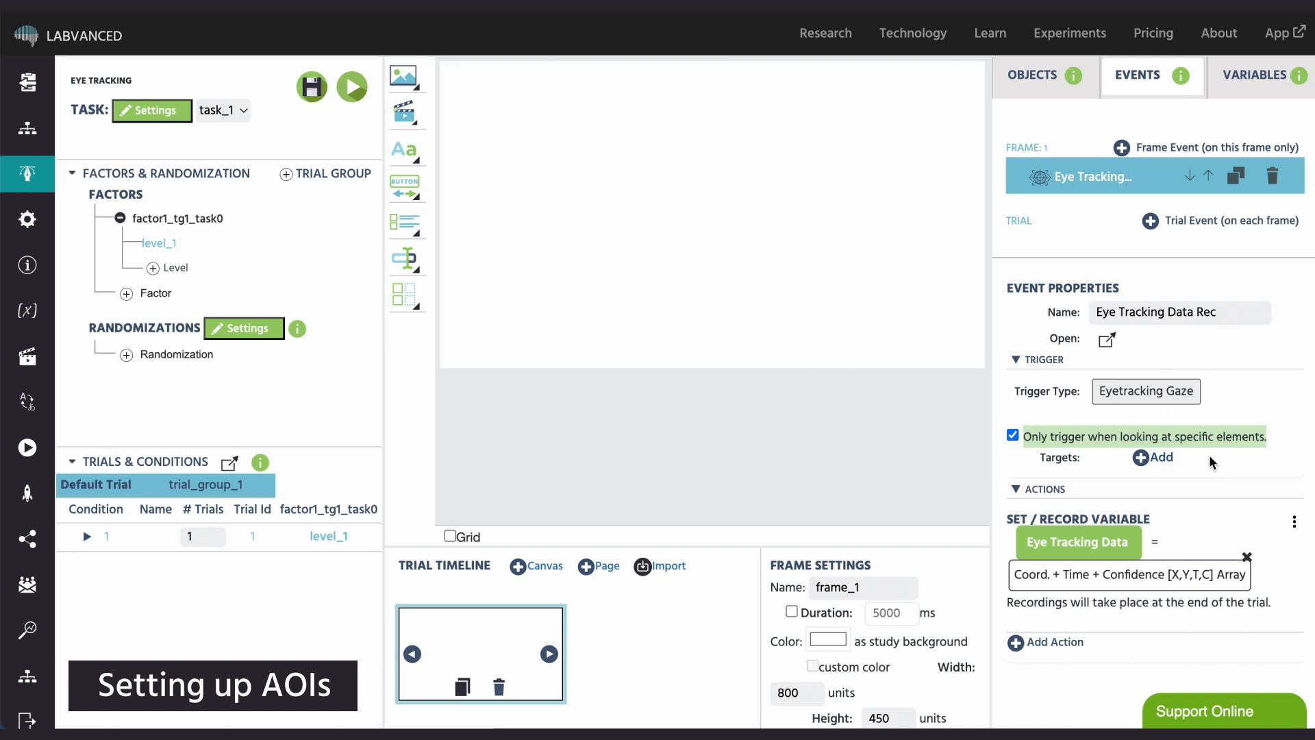
- Add two image objects to the frame and place them side by side, at about X 210, Y 208 and X 584, Y 212
left_click(416, 81)
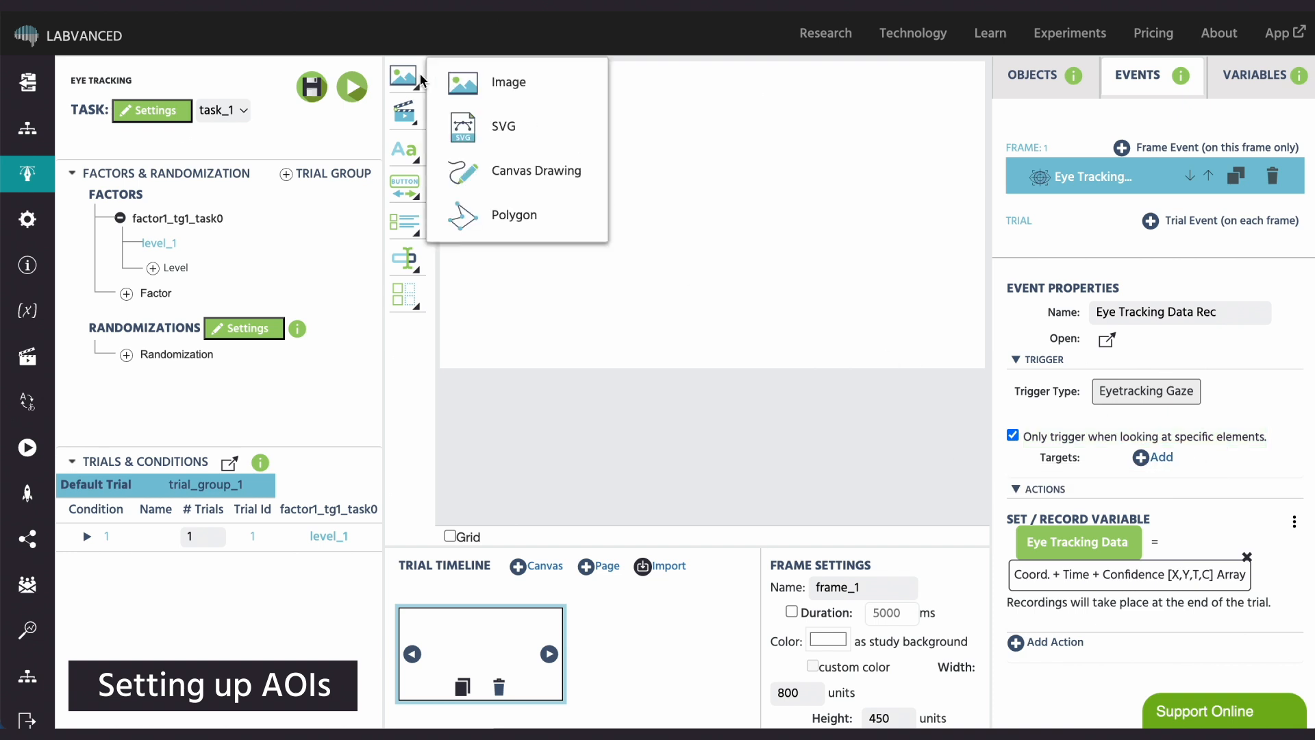
left_click(451, 89)
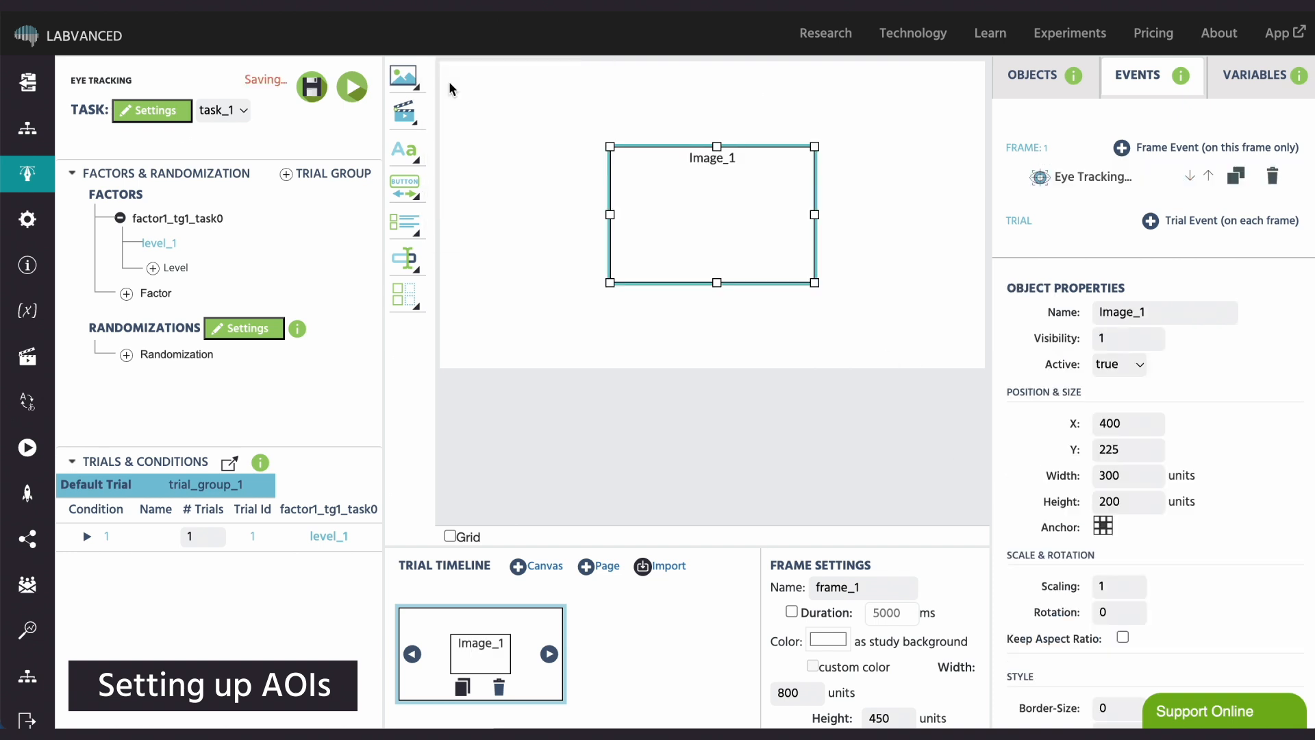
mouse_move(771, 286)
left_mouse_down()
mouse_move(690, 274)
mouse_move(768, 273)
left_mouse_up()
left_click(405, 78)
left_click(456, 88)
left_click_drag(644, 270, 594, 269)
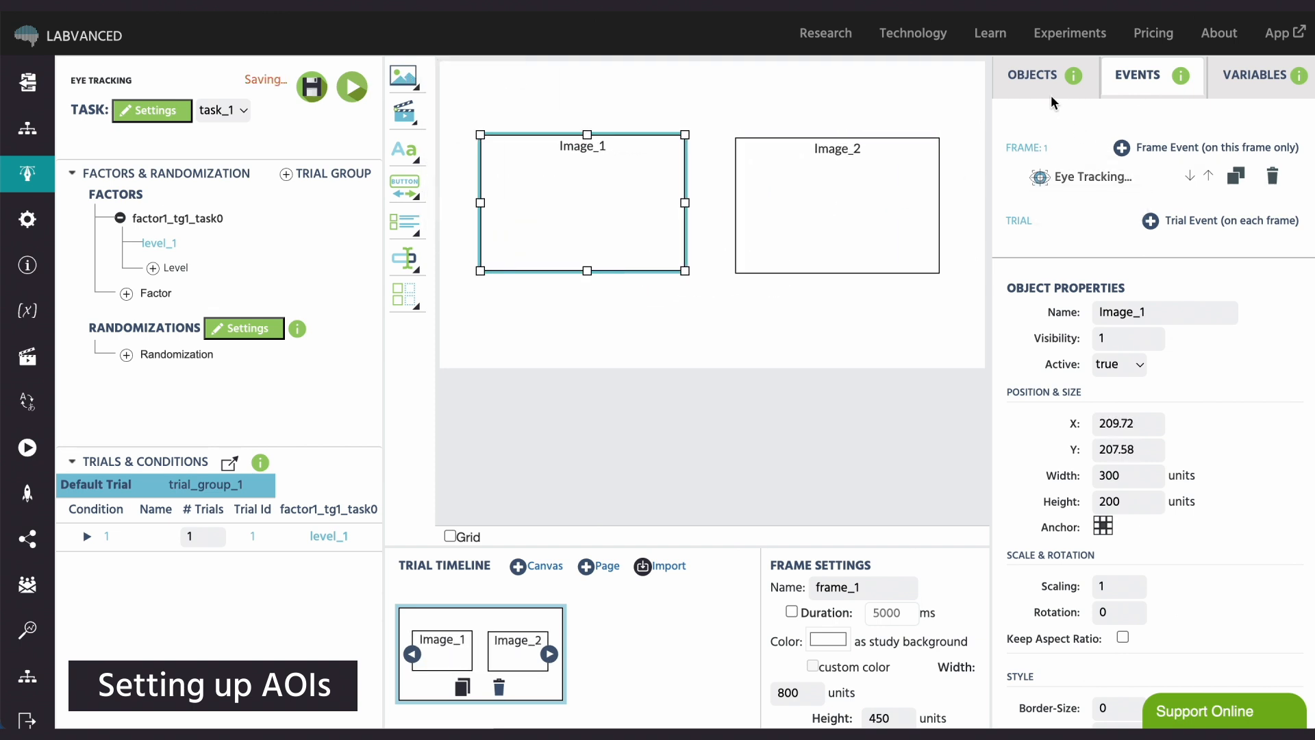
- Rename the first image object "Target Image" and the second "Distractor Image"
left_click(1047, 89)
double_click(1144, 314)
type("Target Image")
left_click(897, 226)
double_click(1149, 314)
type("Distractor Image")
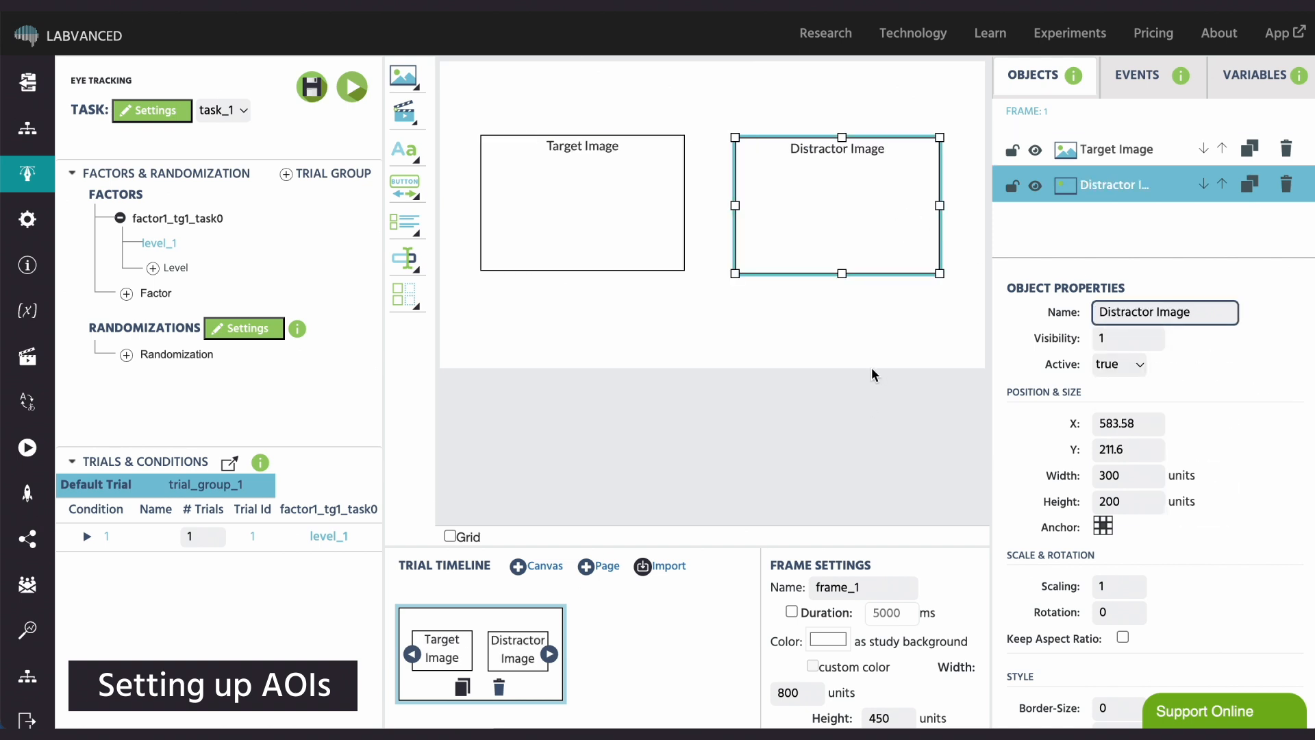
left_click(872, 368)
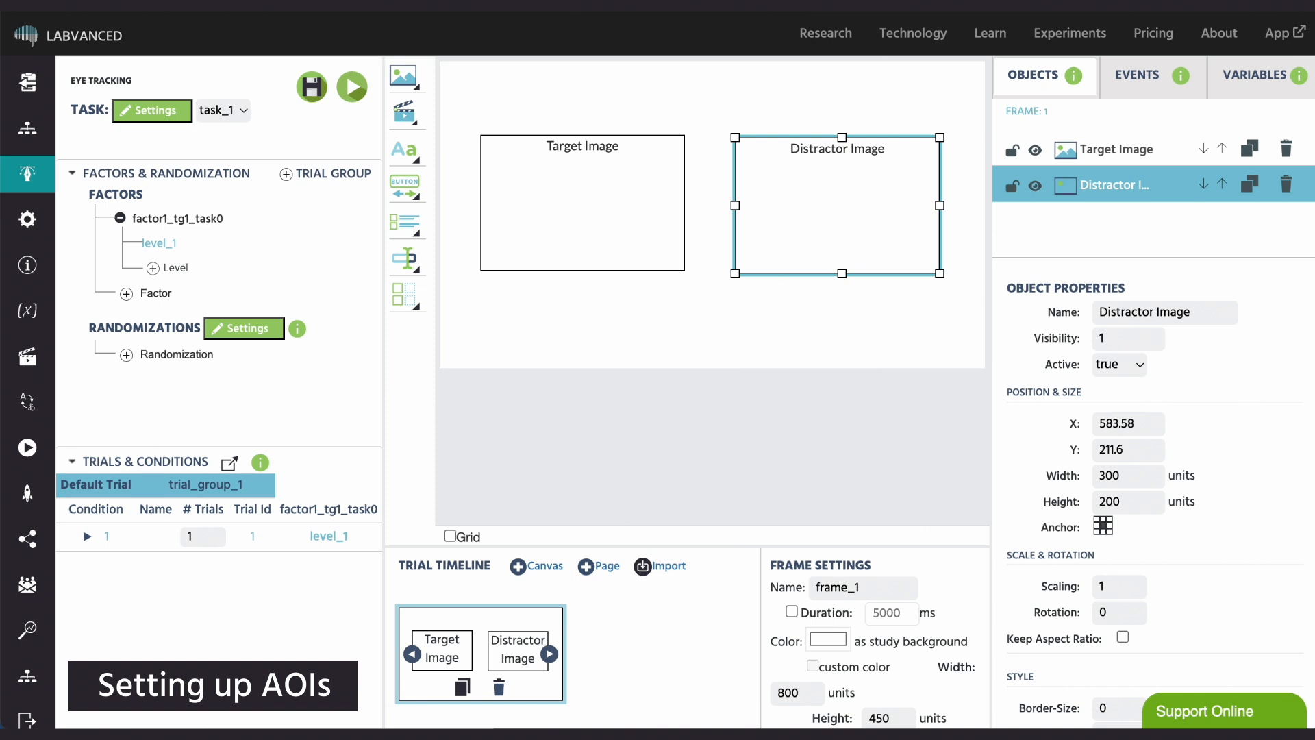
- Add Target Image and Distractor Image as targets of the eye tracking event's gaze trigger
left_click(1137, 75)
left_click(1093, 177)
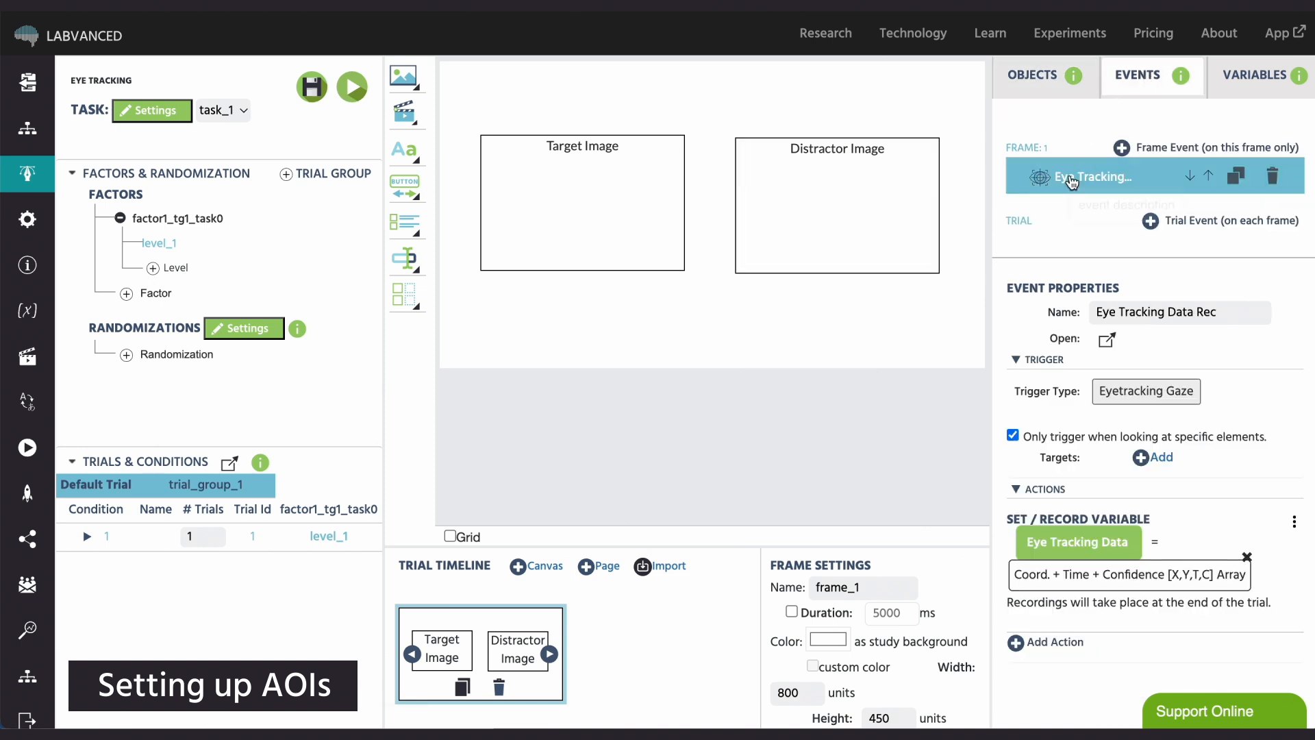
left_click(1154, 456)
left_click(1225, 496)
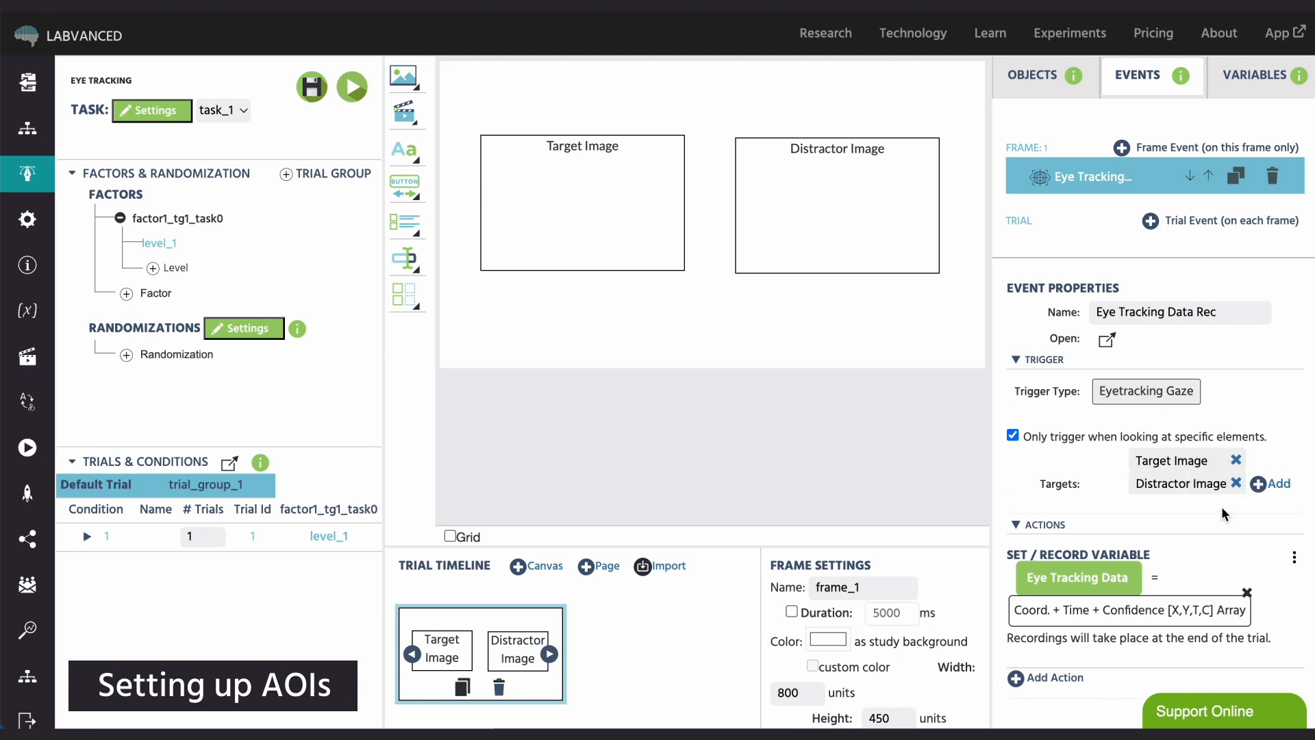
scroll(1228, 528, "down", 1)
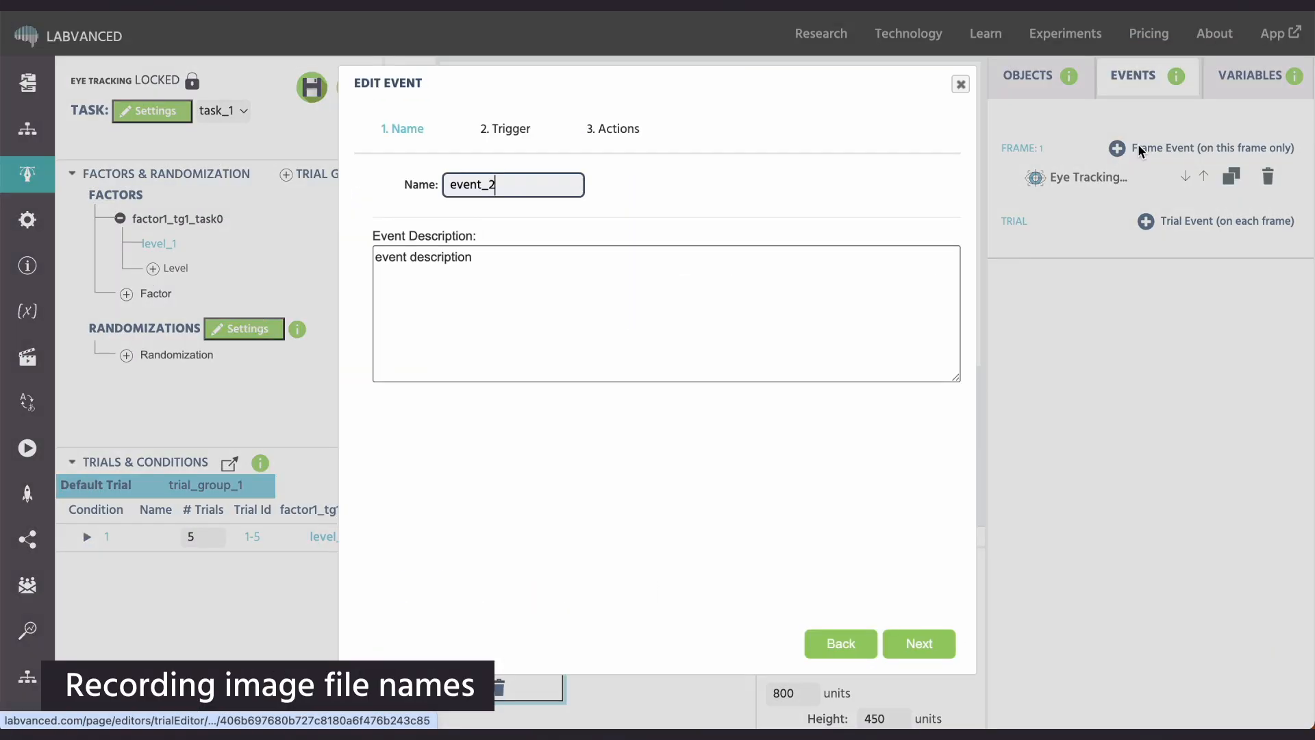
- Name the new frame event "Presented Image" and set its trigger to On Frame Start
key("ctrl+a")
type("Presente")
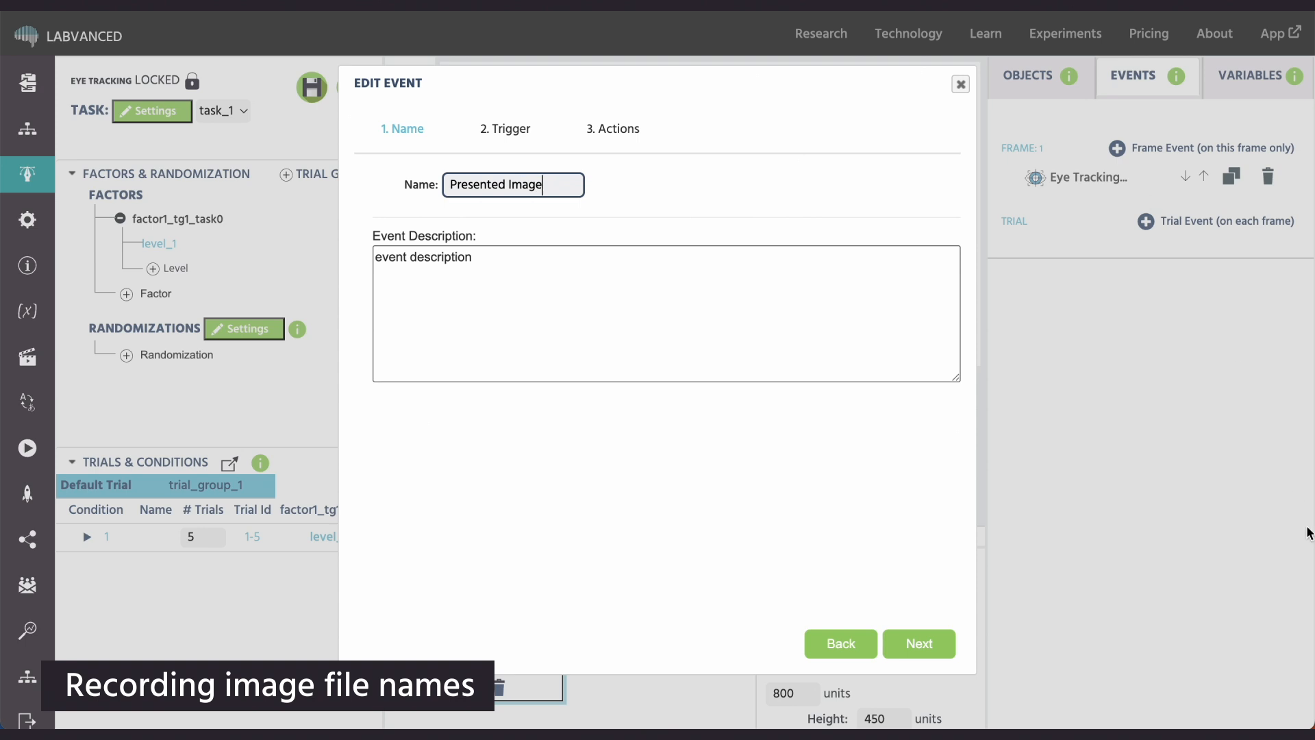
left_click(919, 644)
left_click(488, 184)
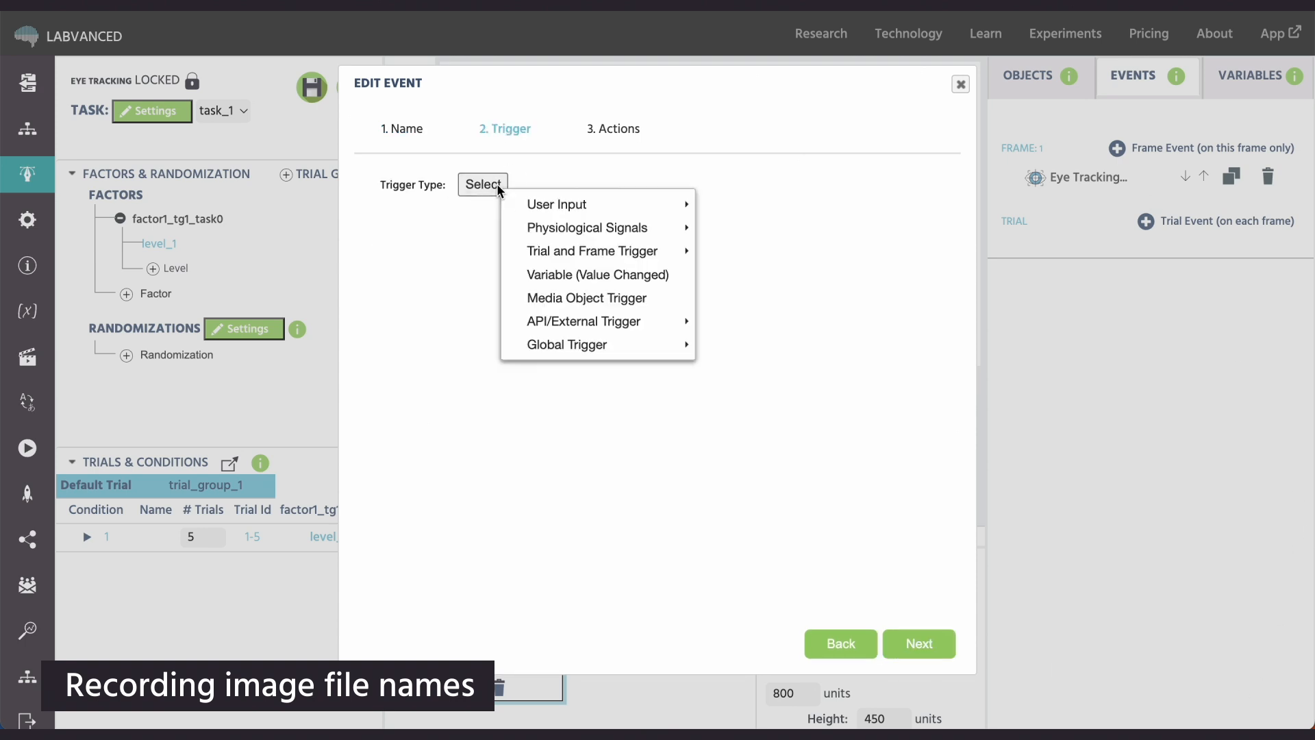
mouse_move(582, 250)
left_click(748, 298)
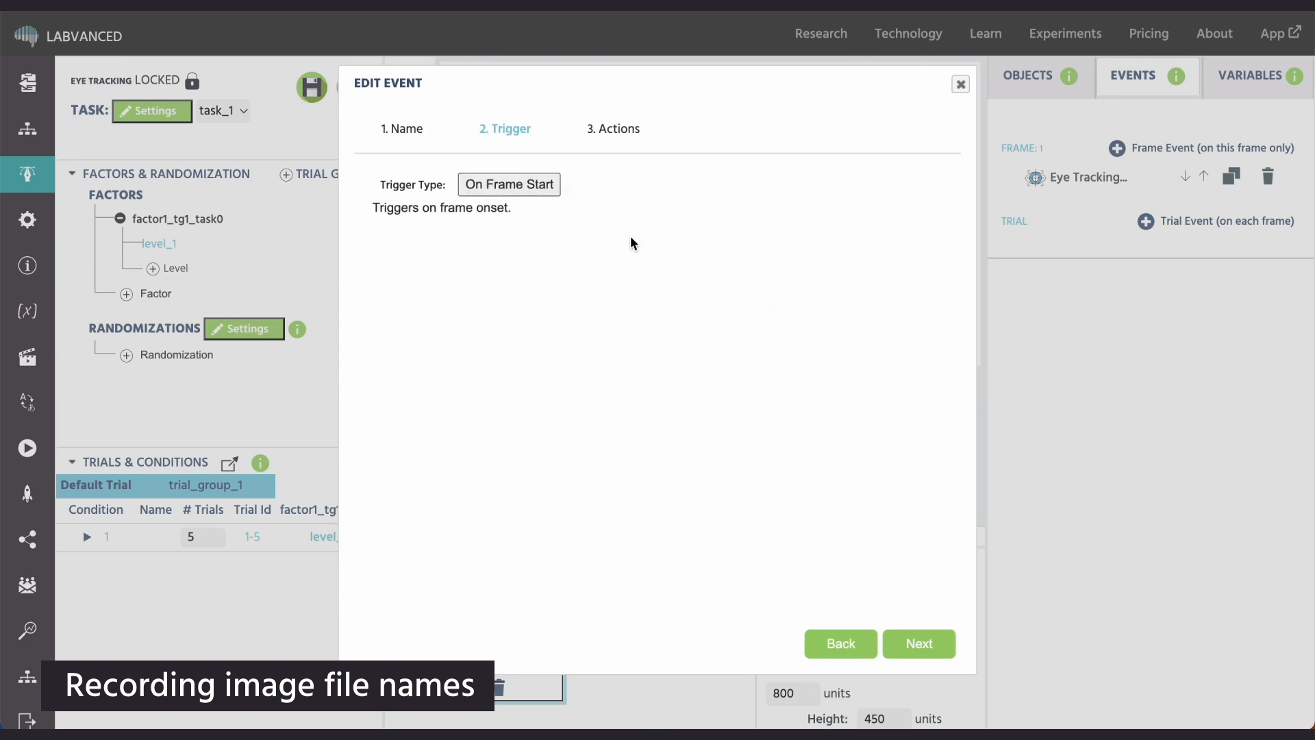
left_click(908, 637)
- Add a Set / Record Variable action whose value is the Filename object property of Target Image
left_click(420, 179)
mouse_move(473, 224)
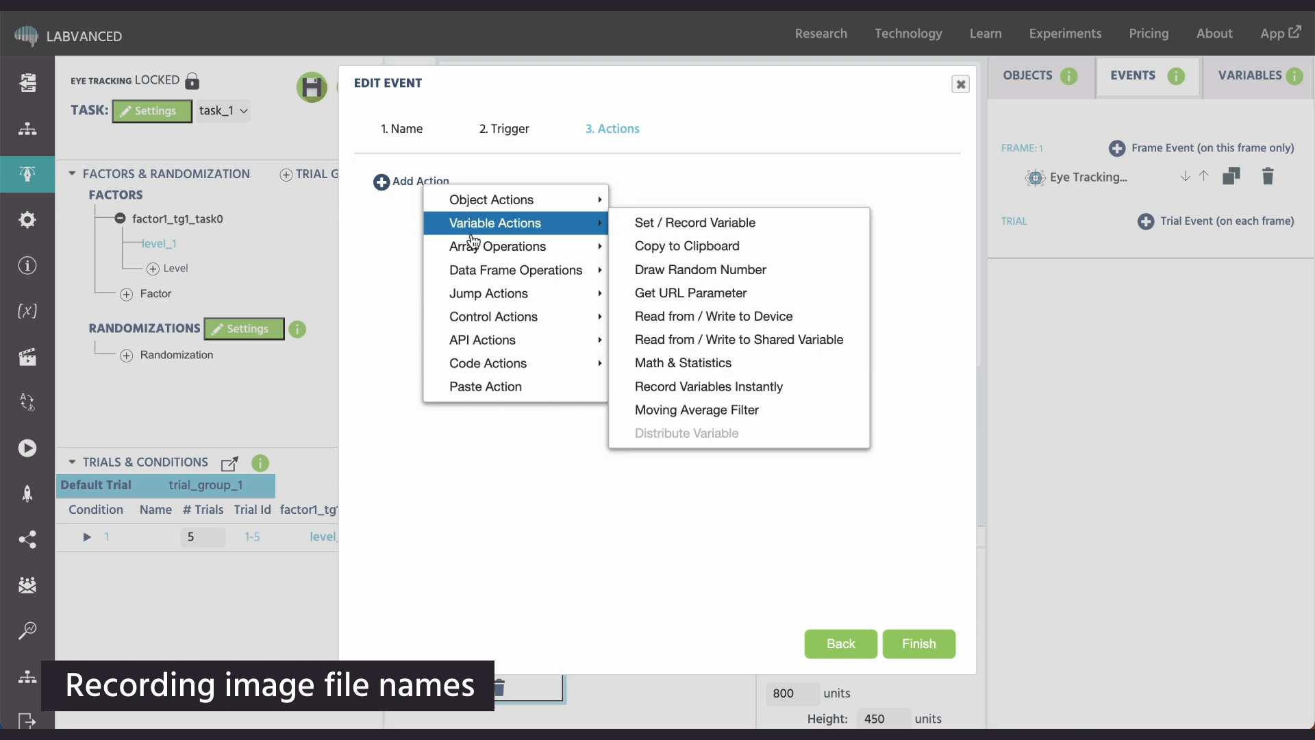
left_click(625, 221)
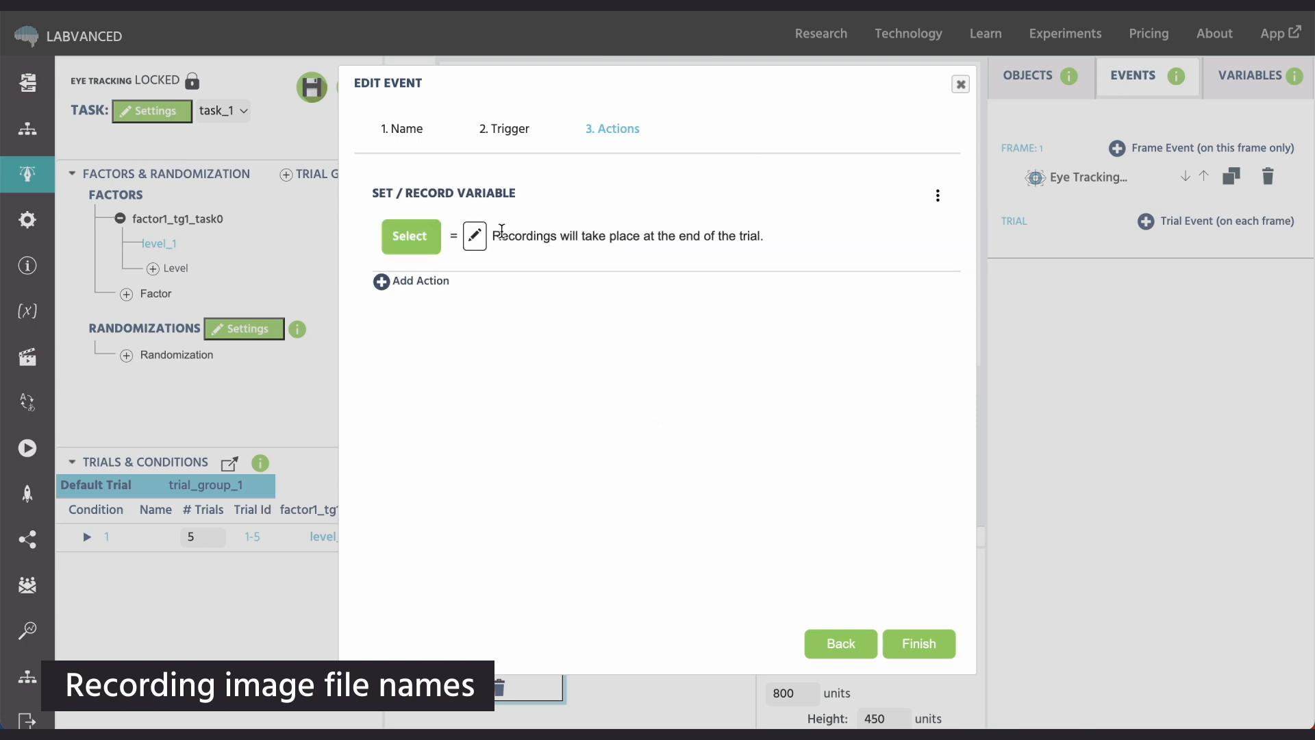
left_click(479, 240)
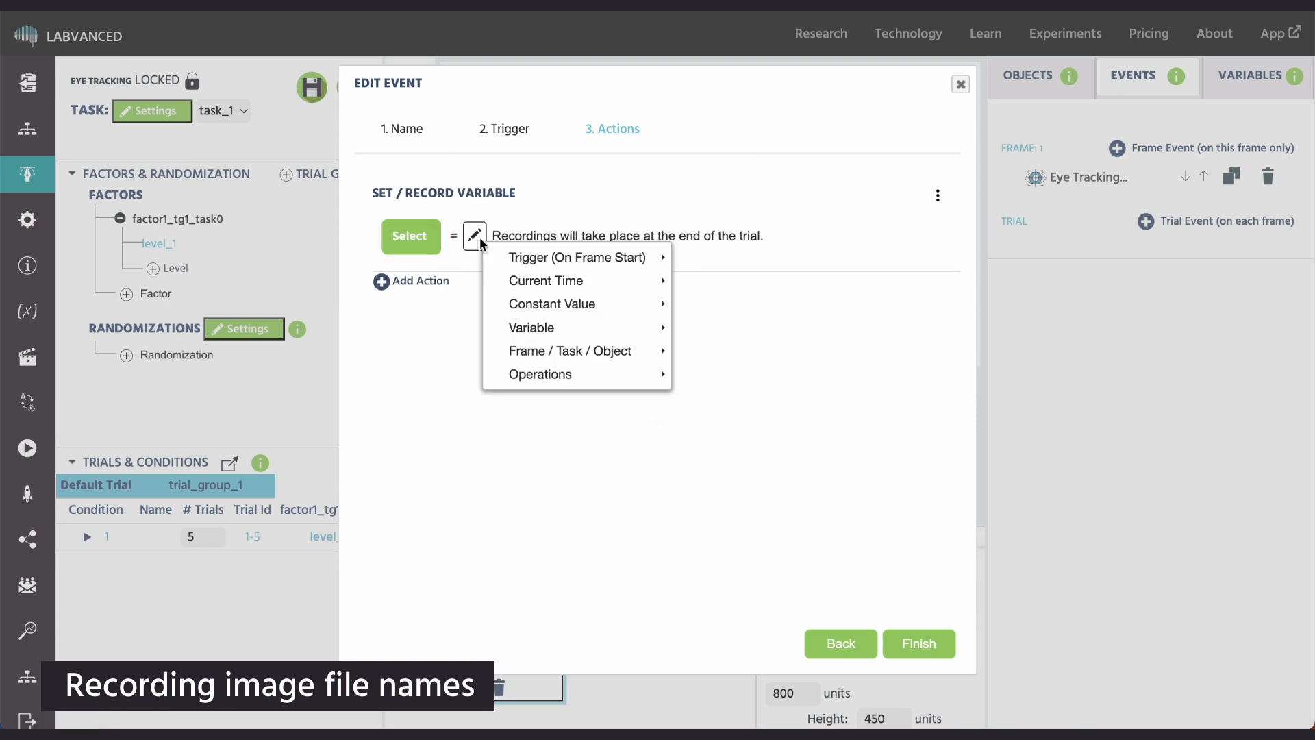
mouse_move(559, 353)
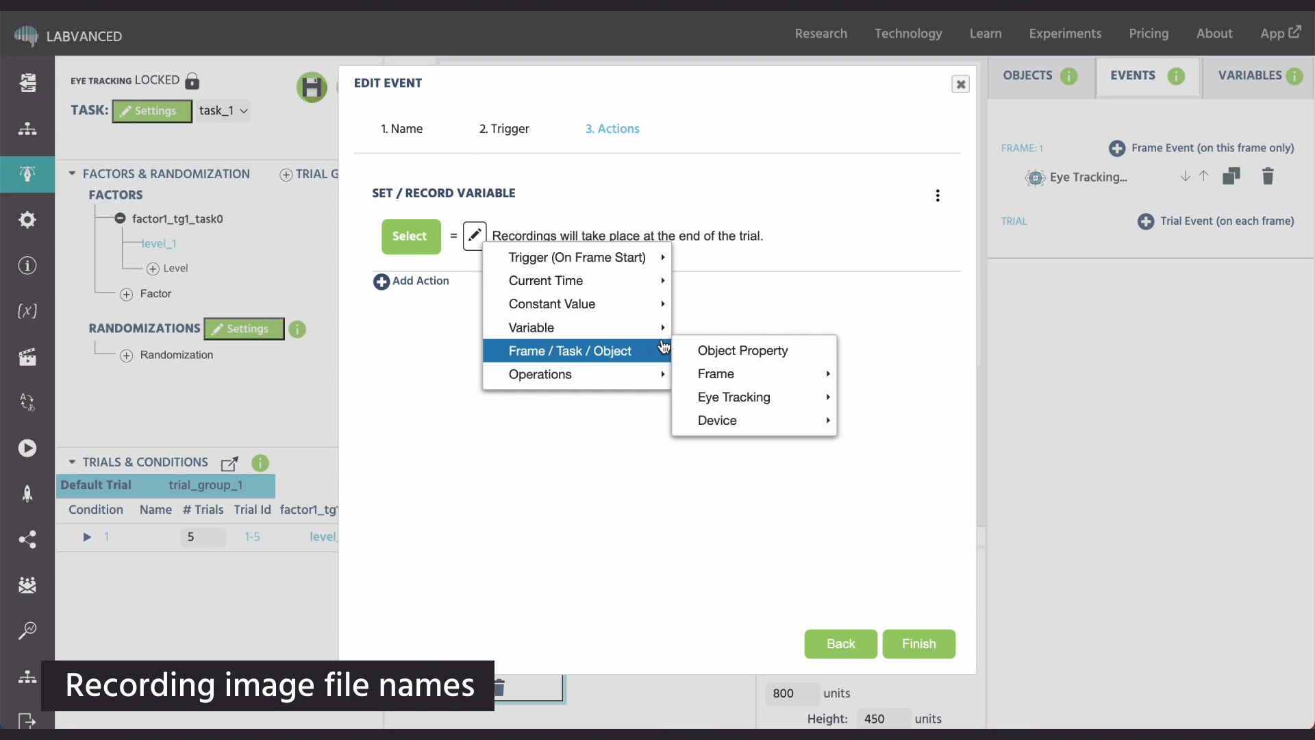
left_click(707, 349)
left_click(502, 245)
left_click(542, 259)
left_click(572, 240)
scroll(596, 383, "down", 5)
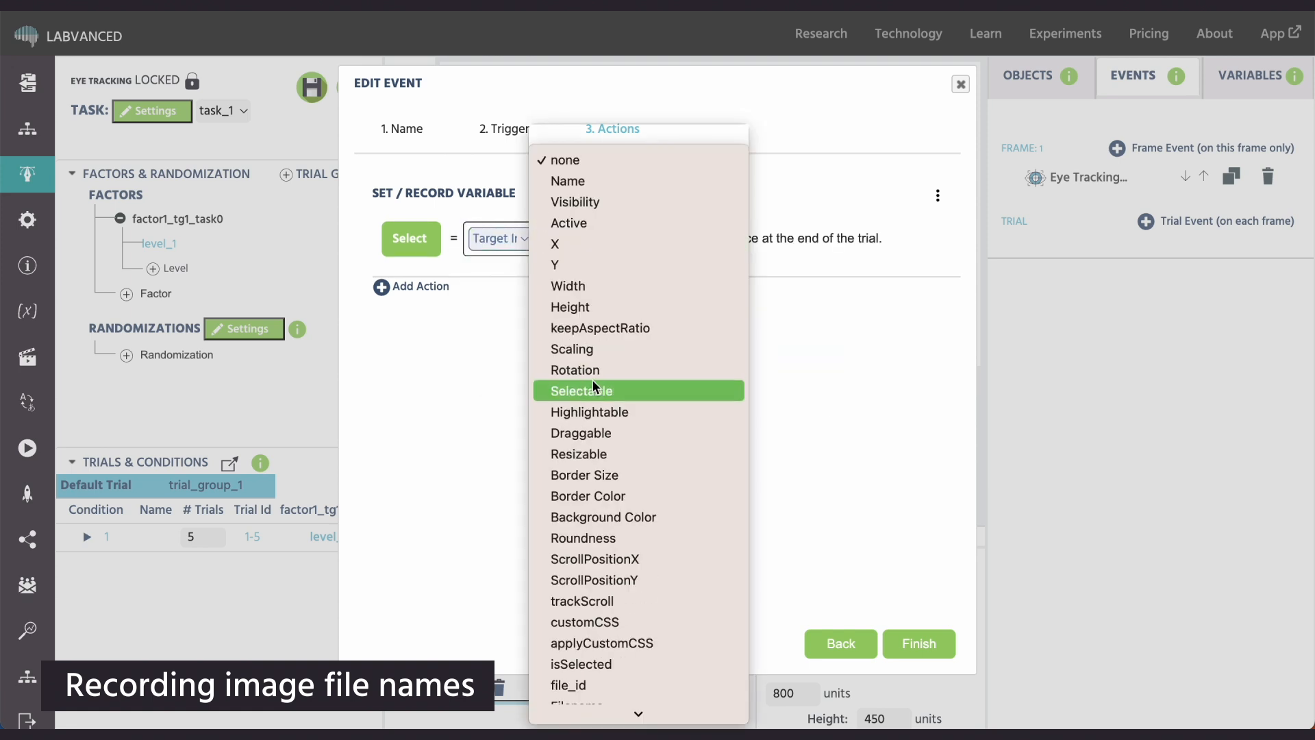
left_click(596, 643)
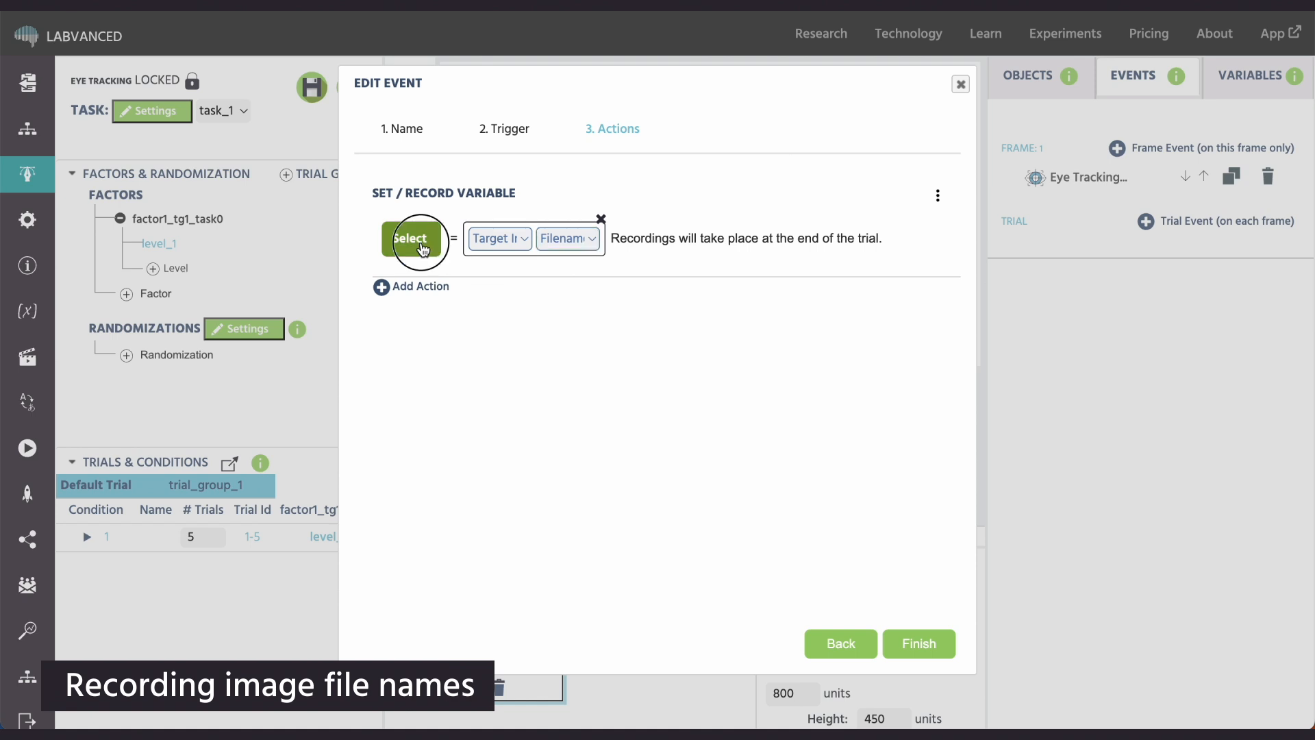
- Create a new target variable for the action named "Target Image Name" with data type String
left_click(411, 238)
left_click(747, 116)
left_click(630, 173)
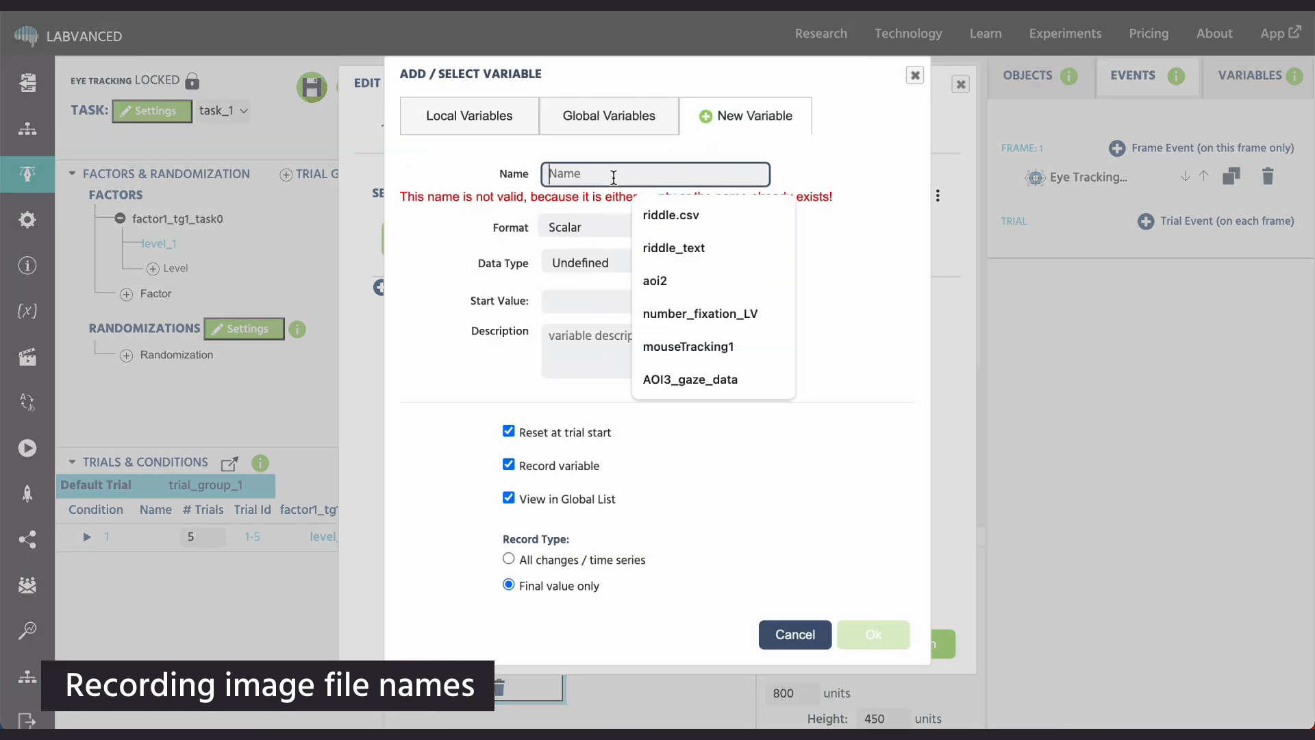
type("Target Image Name")
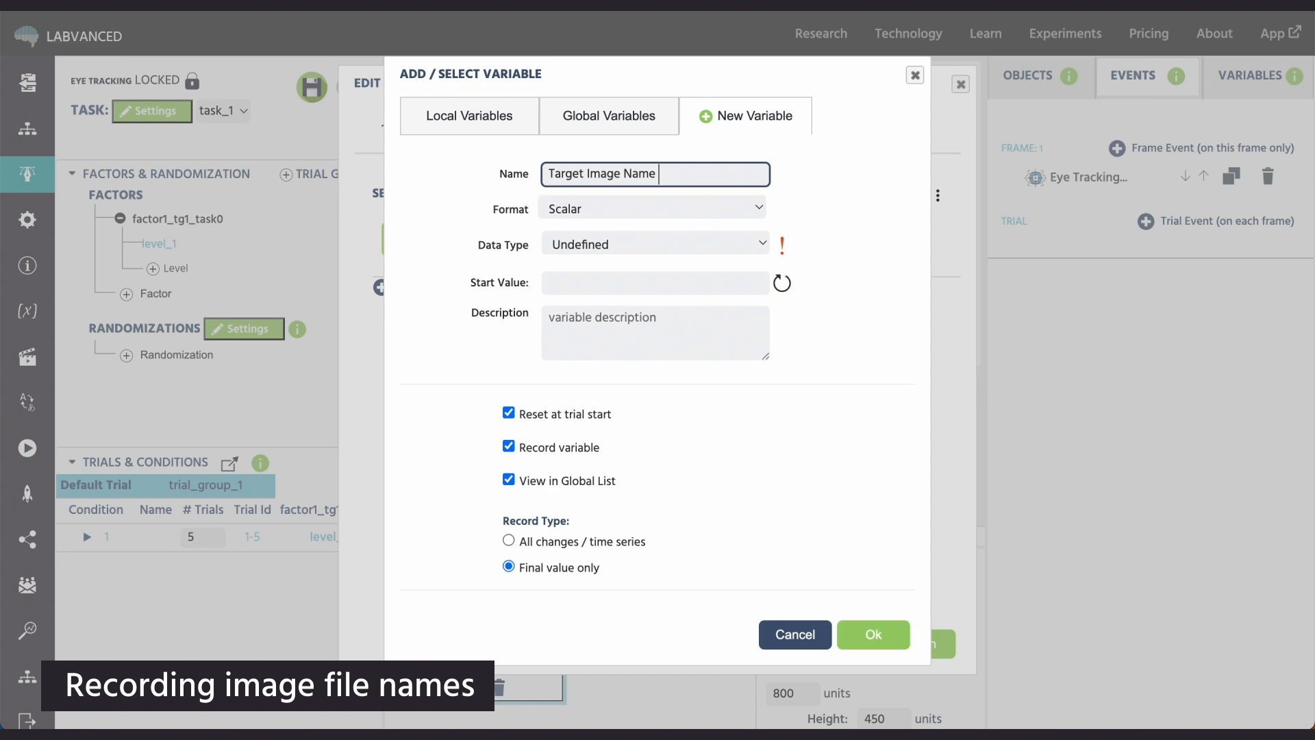
left_click(667, 244)
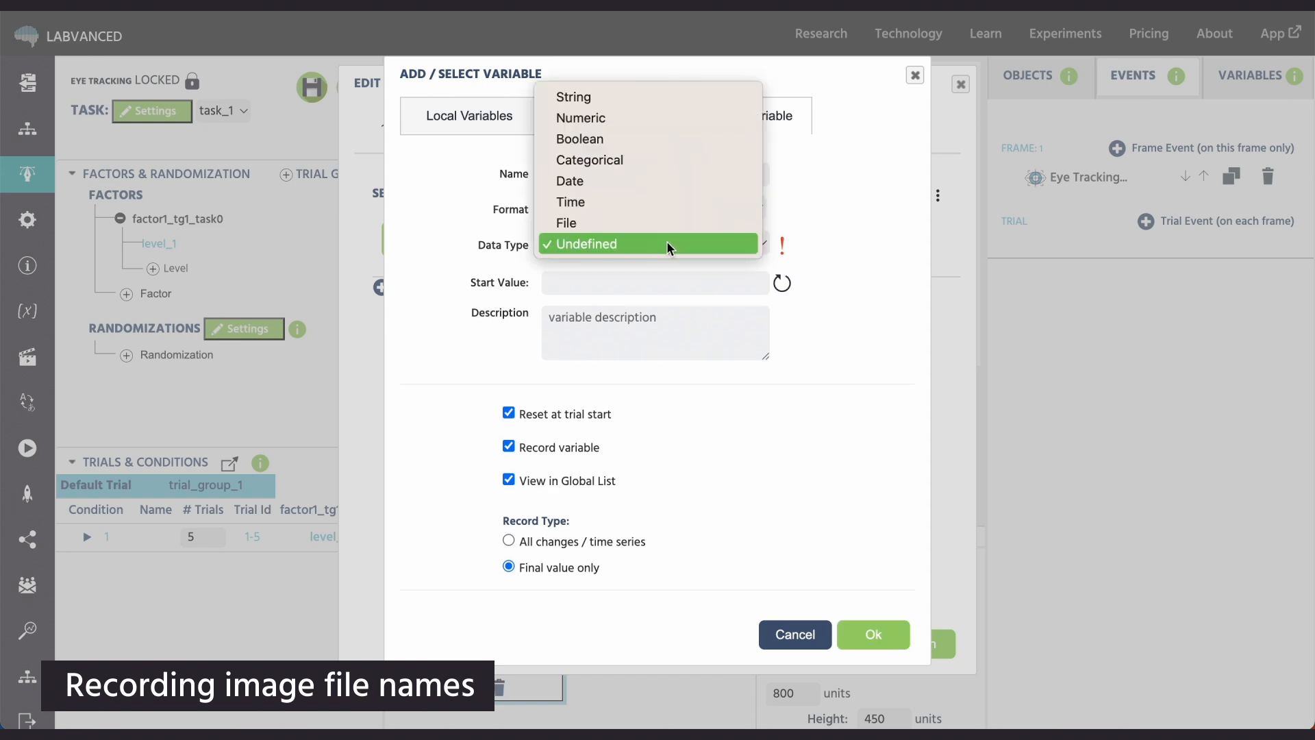
left_click(664, 100)
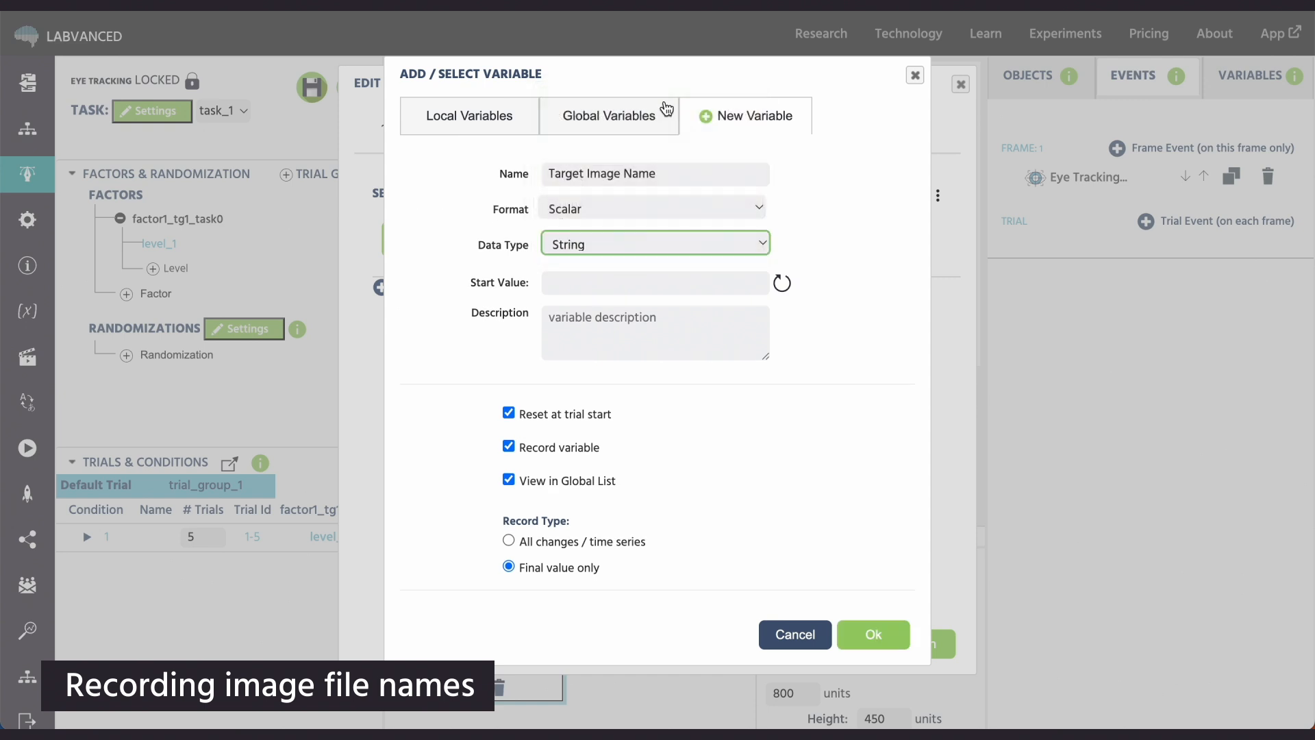
left_click(896, 626)
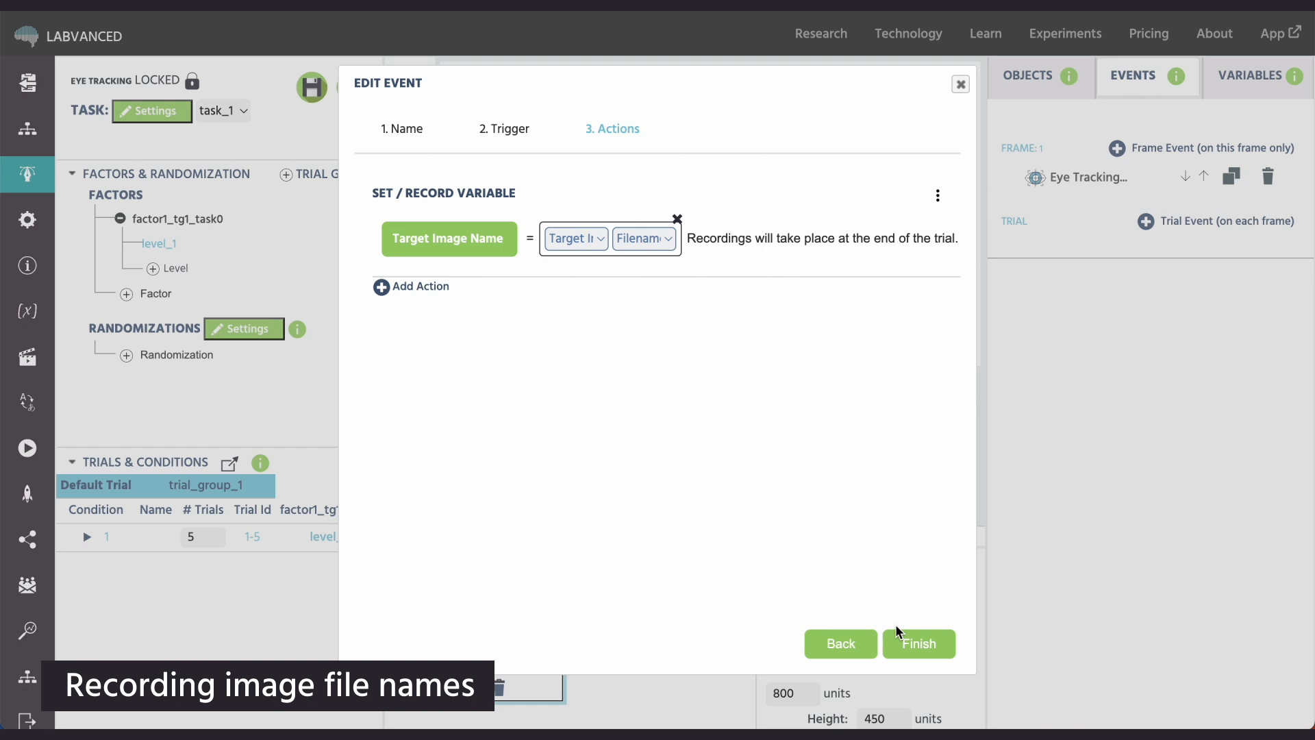
- Add a second Set / Record Variable action whose value is the Filename object property of Distractor Image
left_click(431, 287)
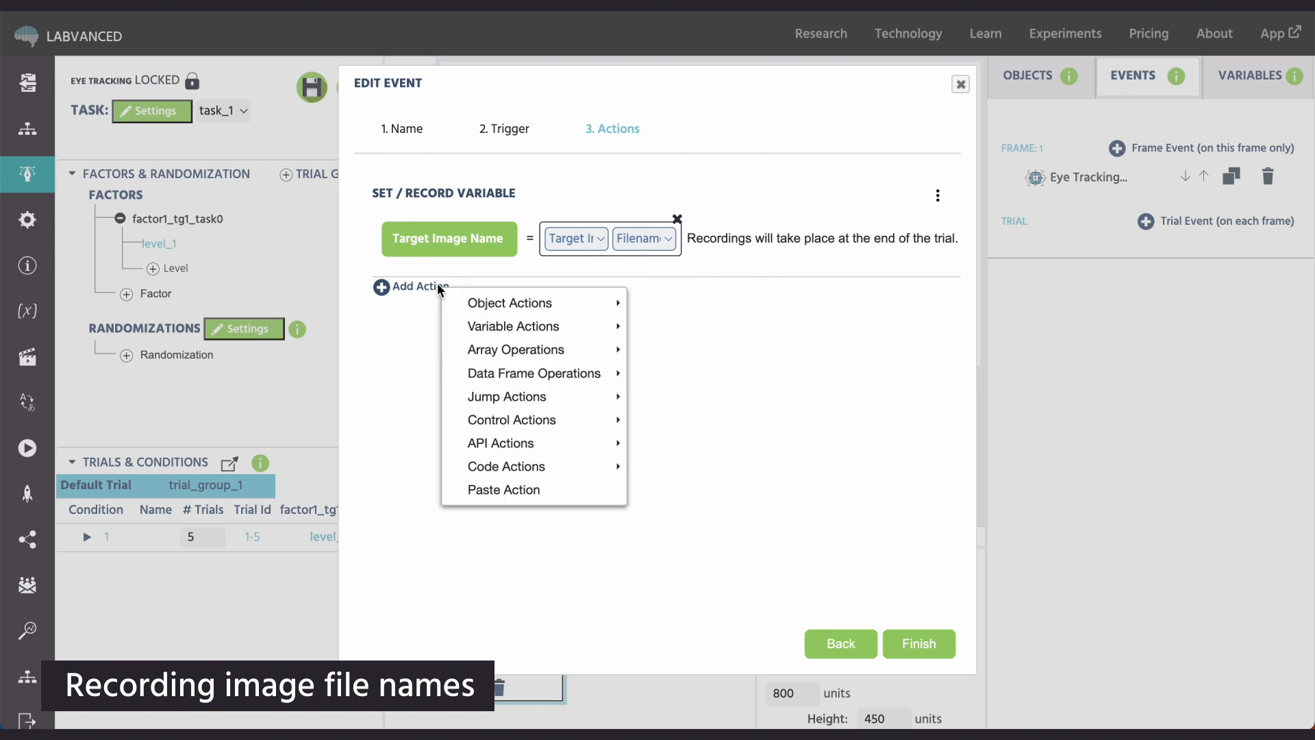
mouse_move(515, 337)
left_click(712, 326)
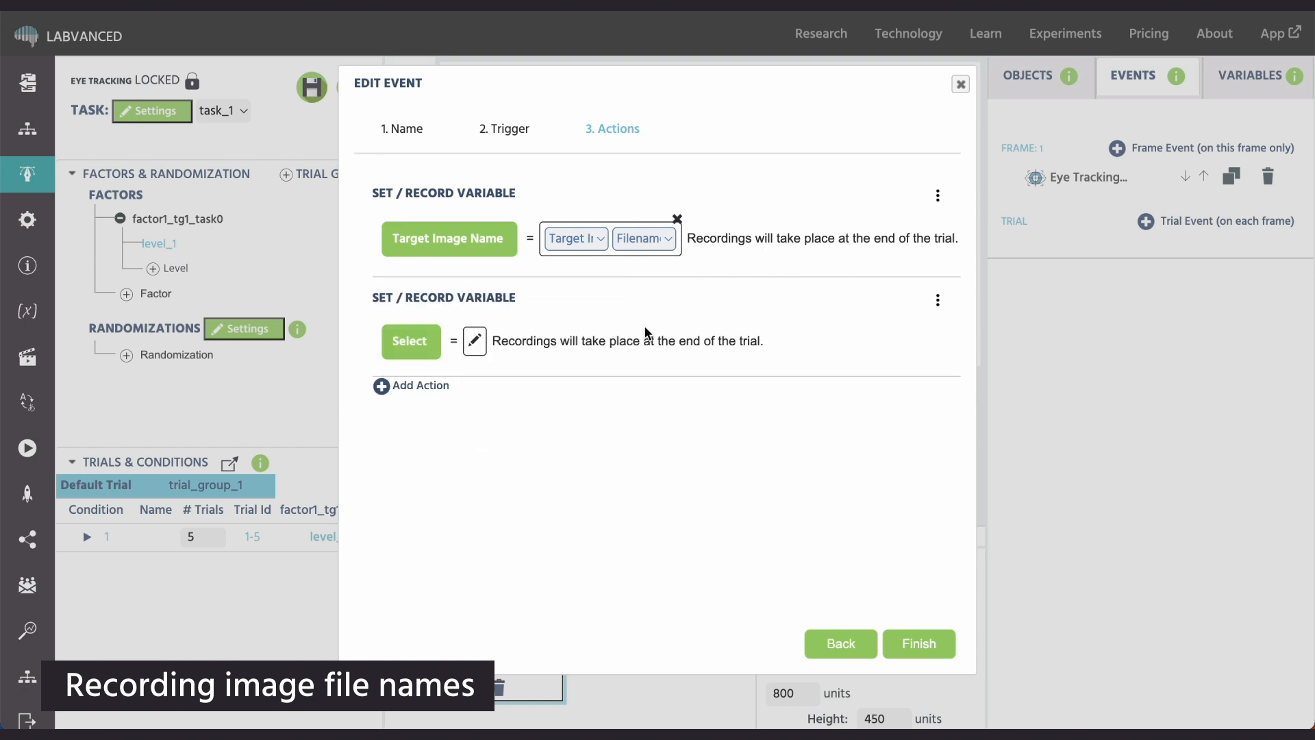
left_click(474, 340)
mouse_move(566, 453)
left_click(753, 450)
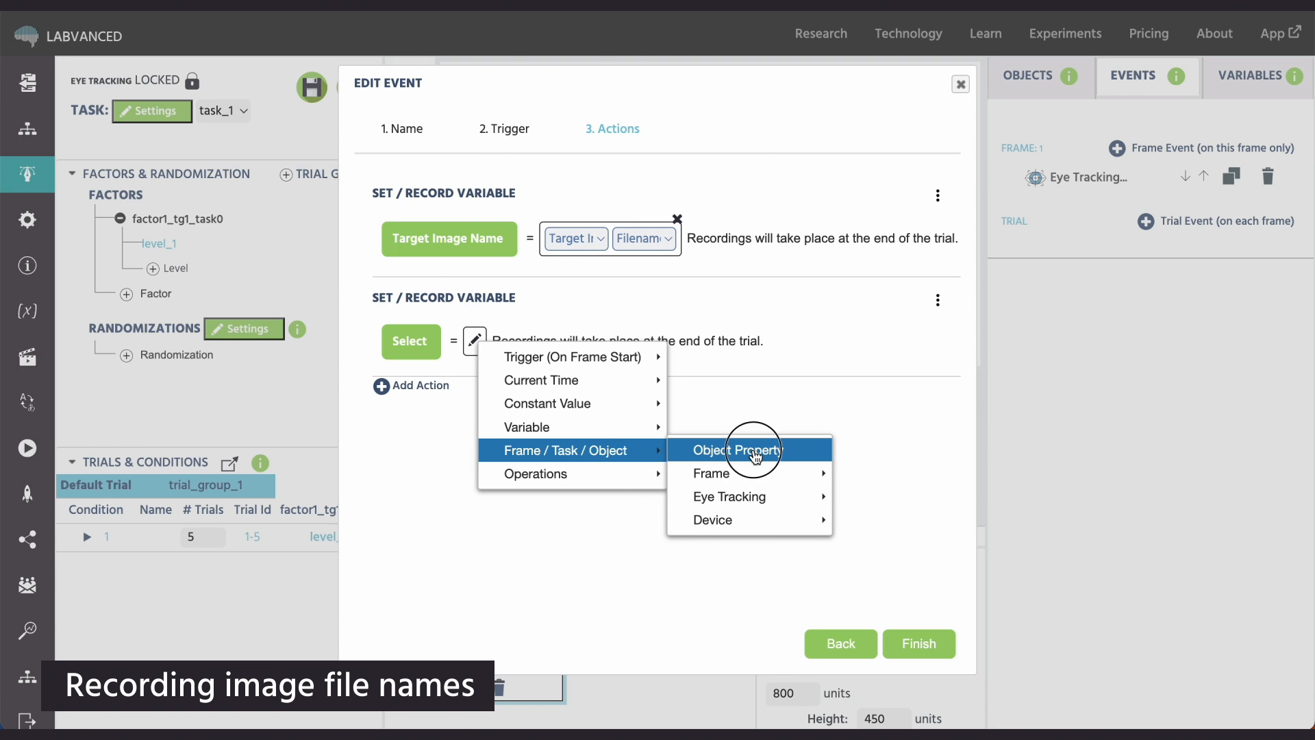
left_click(501, 343)
left_click(512, 386)
left_click(567, 343)
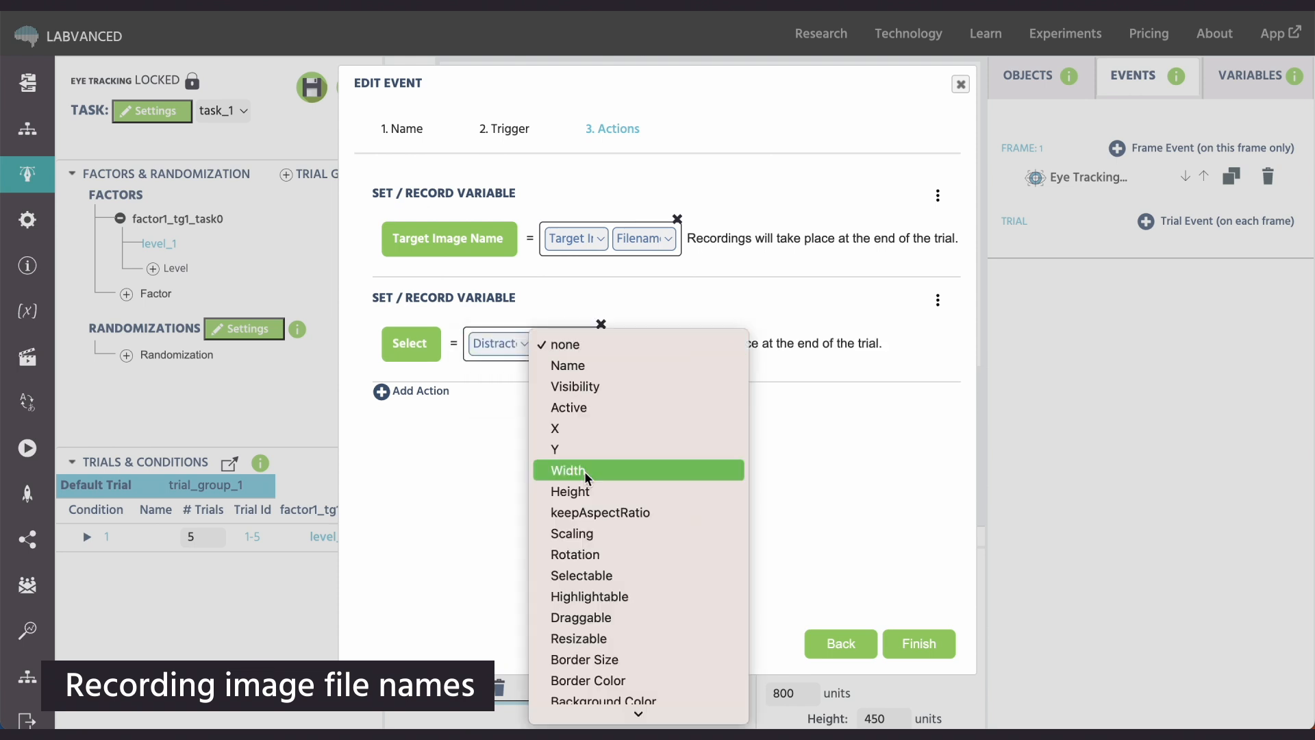
left_click(597, 647)
- Create a new target variable for the second action named "Distractor Image Name" with format Scalar and data type String
left_click(411, 345)
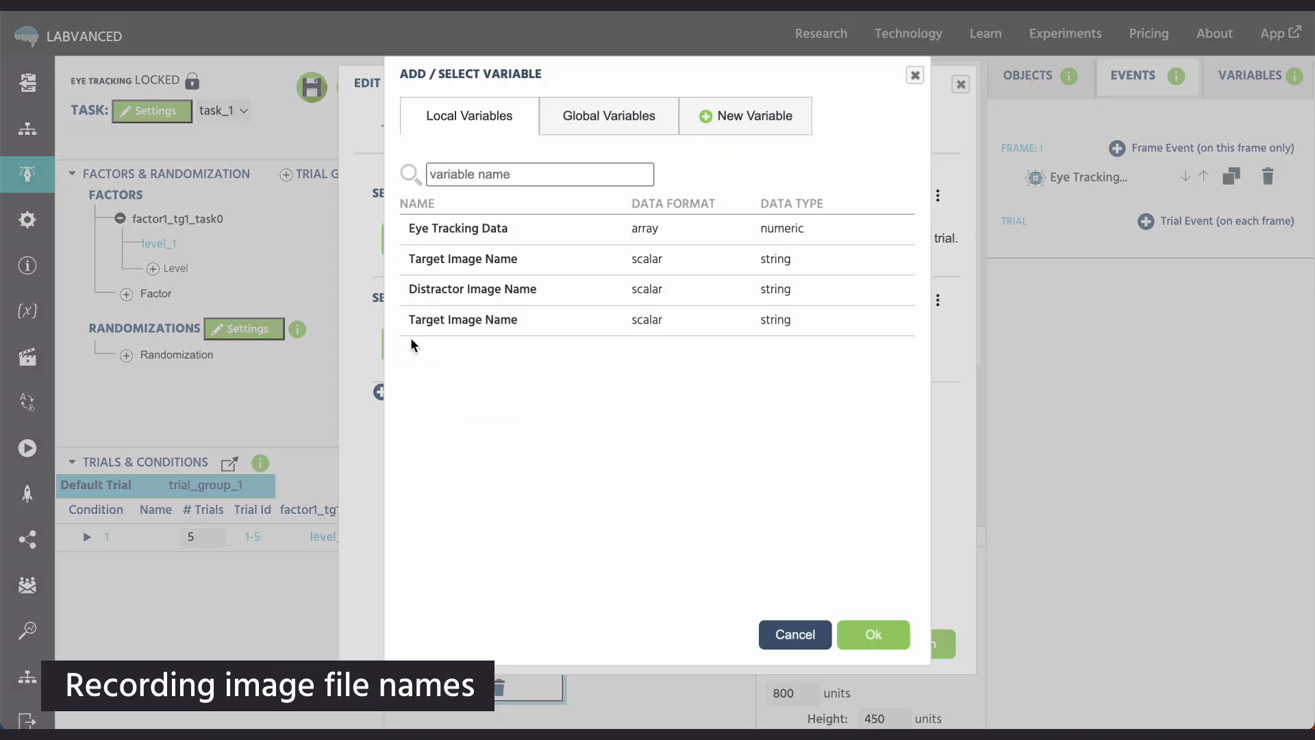
left_click(735, 125)
left_click(651, 174)
type("Distractor Image Name")
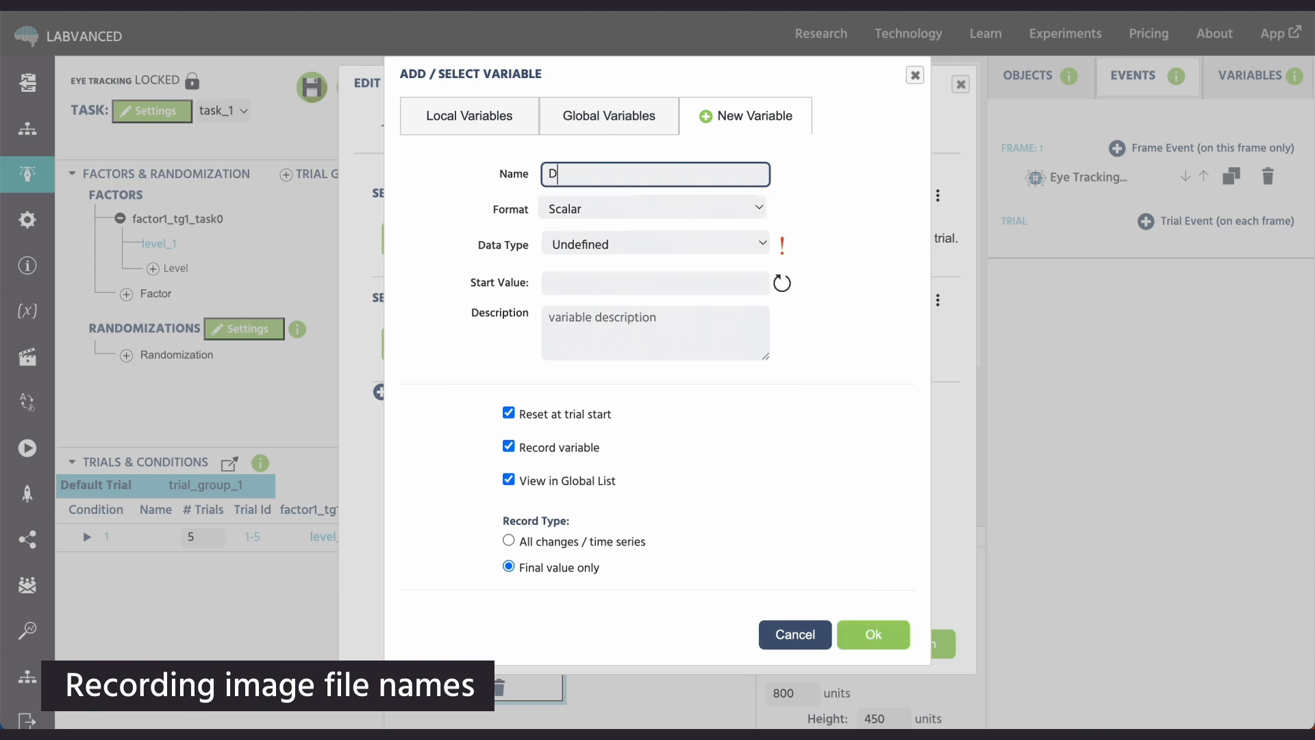
left_click(610, 209)
left_click(578, 209)
left_click(594, 242)
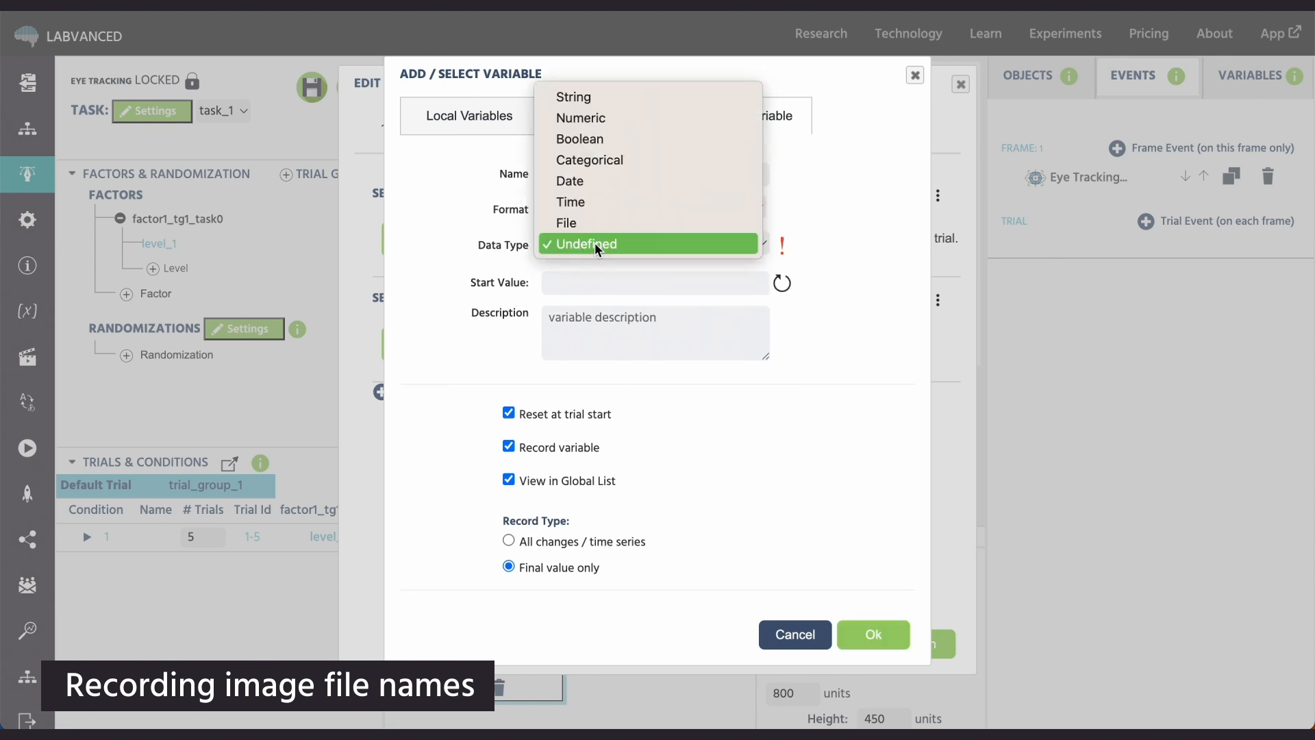
left_click(620, 95)
left_click(873, 634)
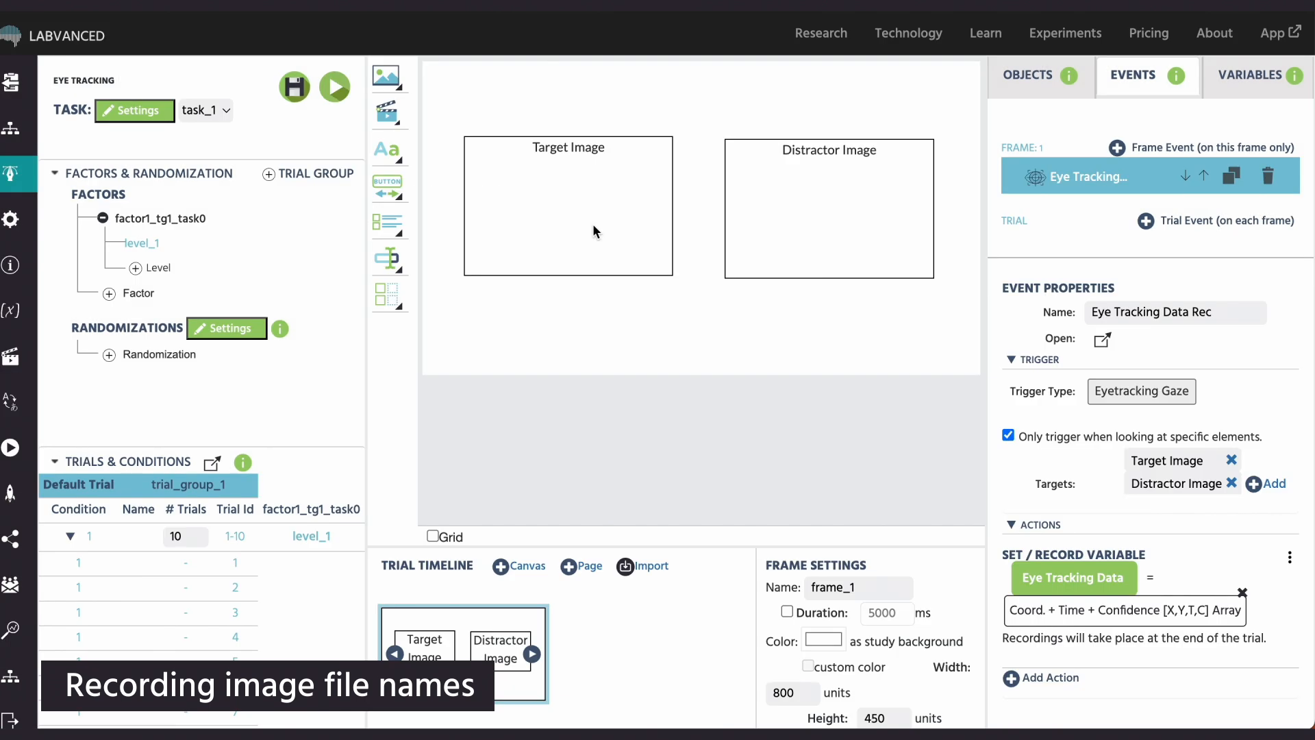
- Select b1.png through b5.png from the bouba kiki folder as the files for Target Image
left_click(594, 227)
scroll(1137, 531, "down", 3)
scroll(1183, 501, "down", 2)
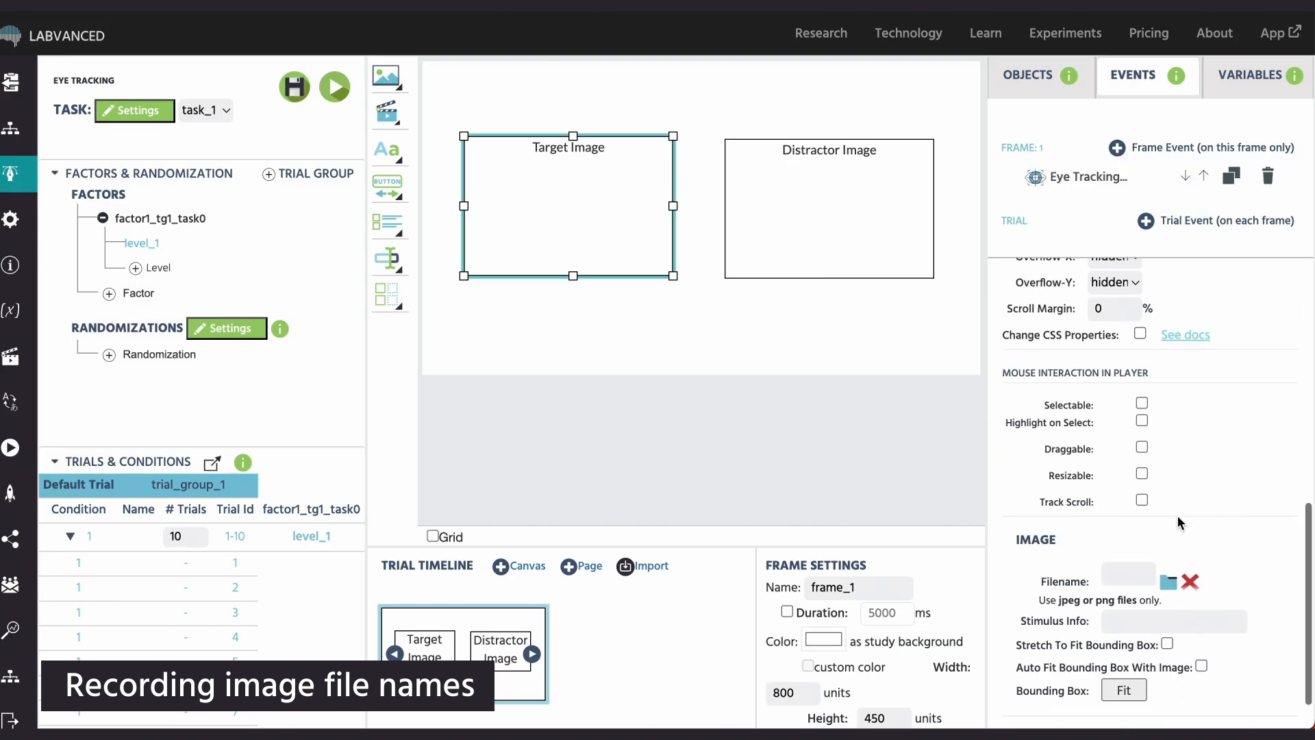
left_click(1168, 582)
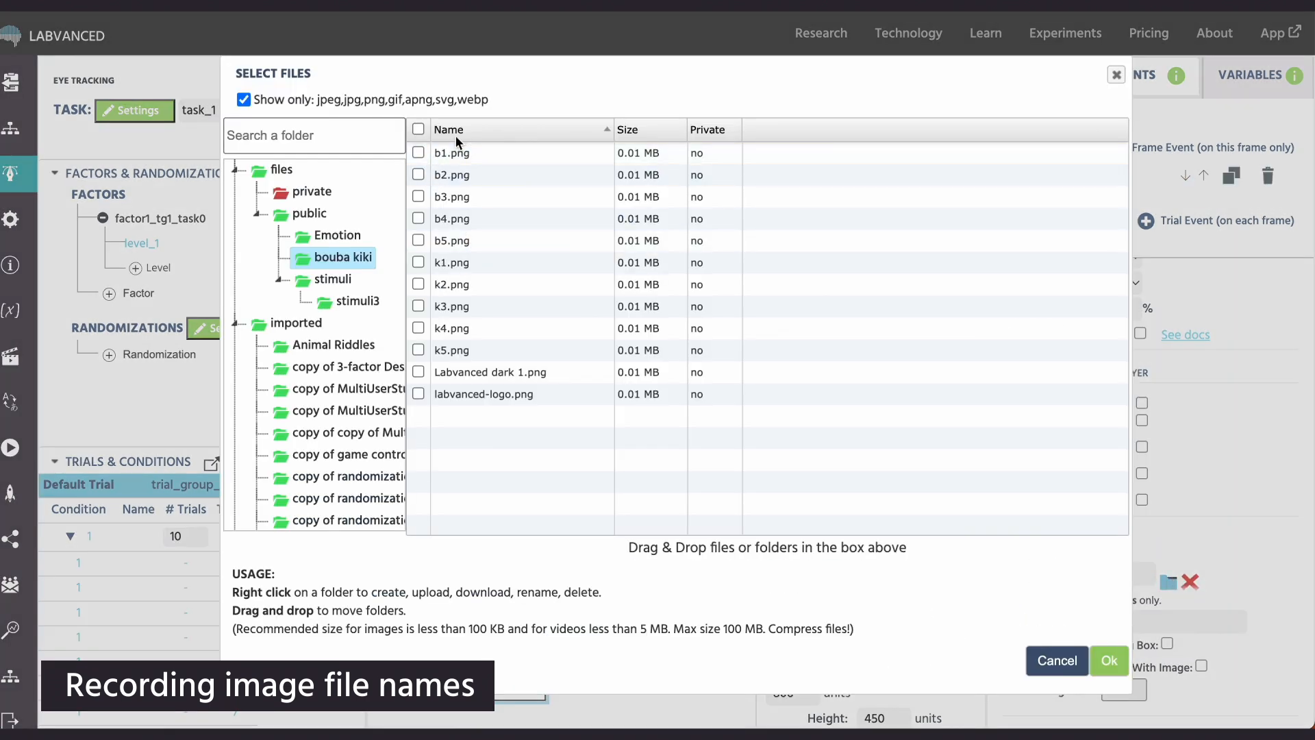
left_click_drag(419, 153, 419, 241)
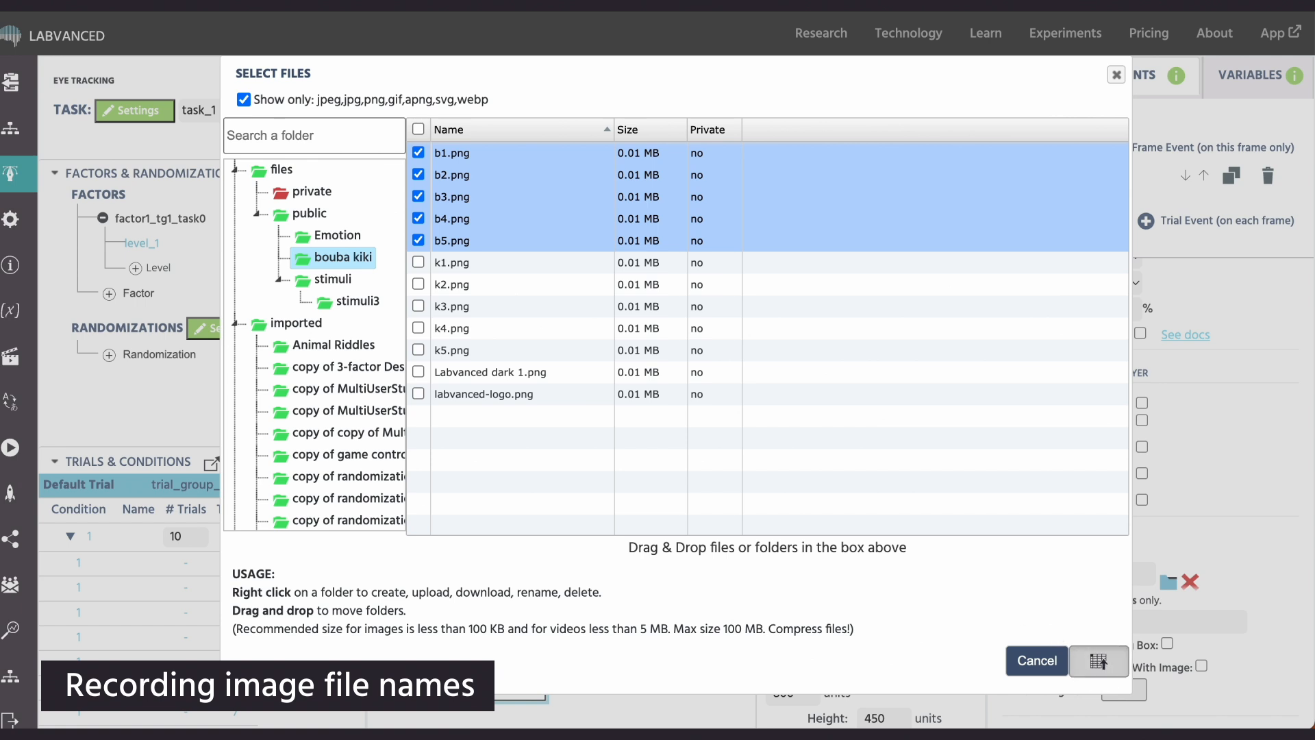
left_click(1099, 661)
- Create as many trials as selected files in trial_group_1, condition 1, and auto-assign the target files to them
left_click(406, 386)
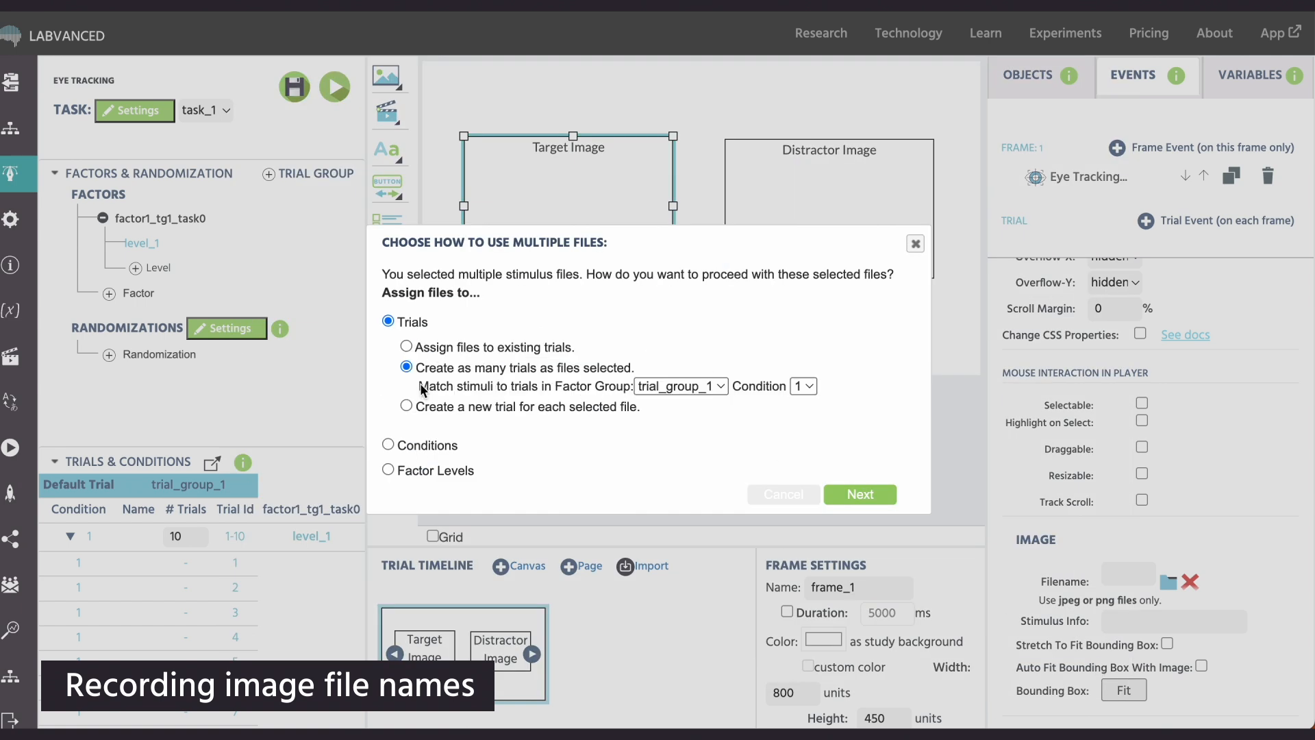
left_click(851, 495)
left_click(791, 319)
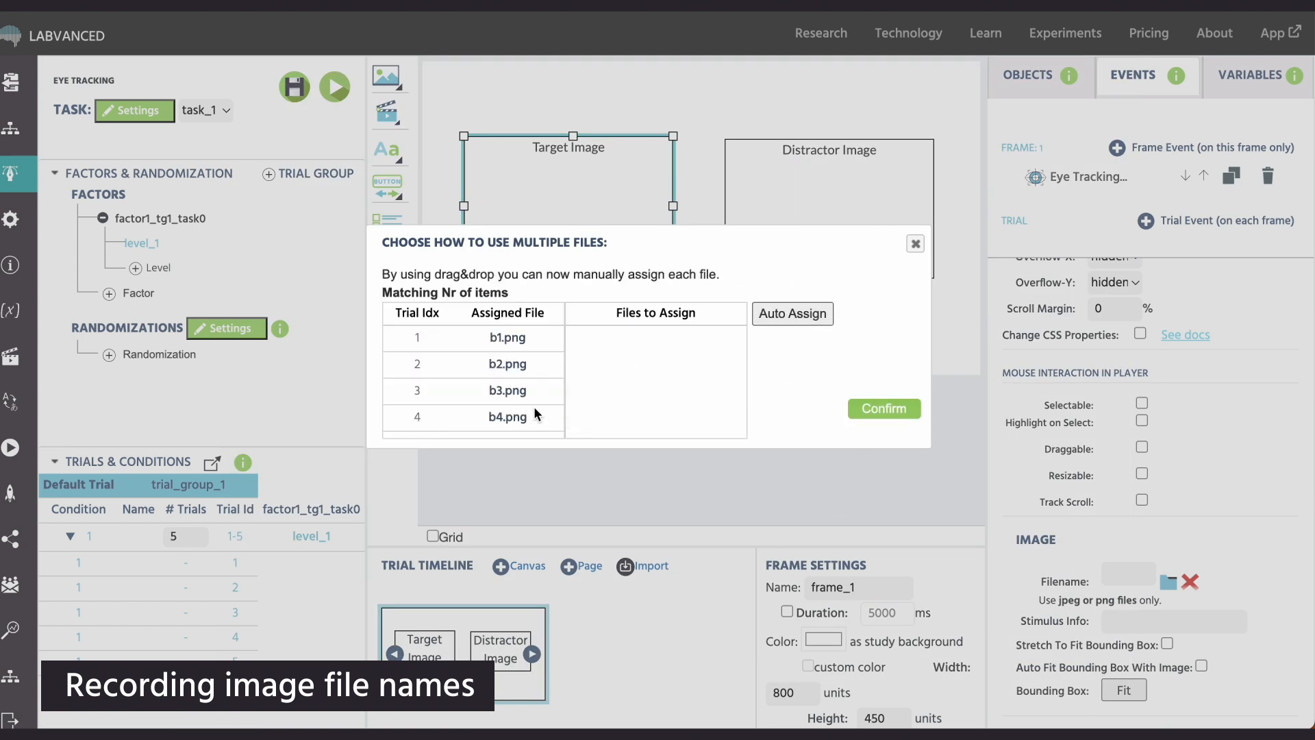
left_click(884, 408)
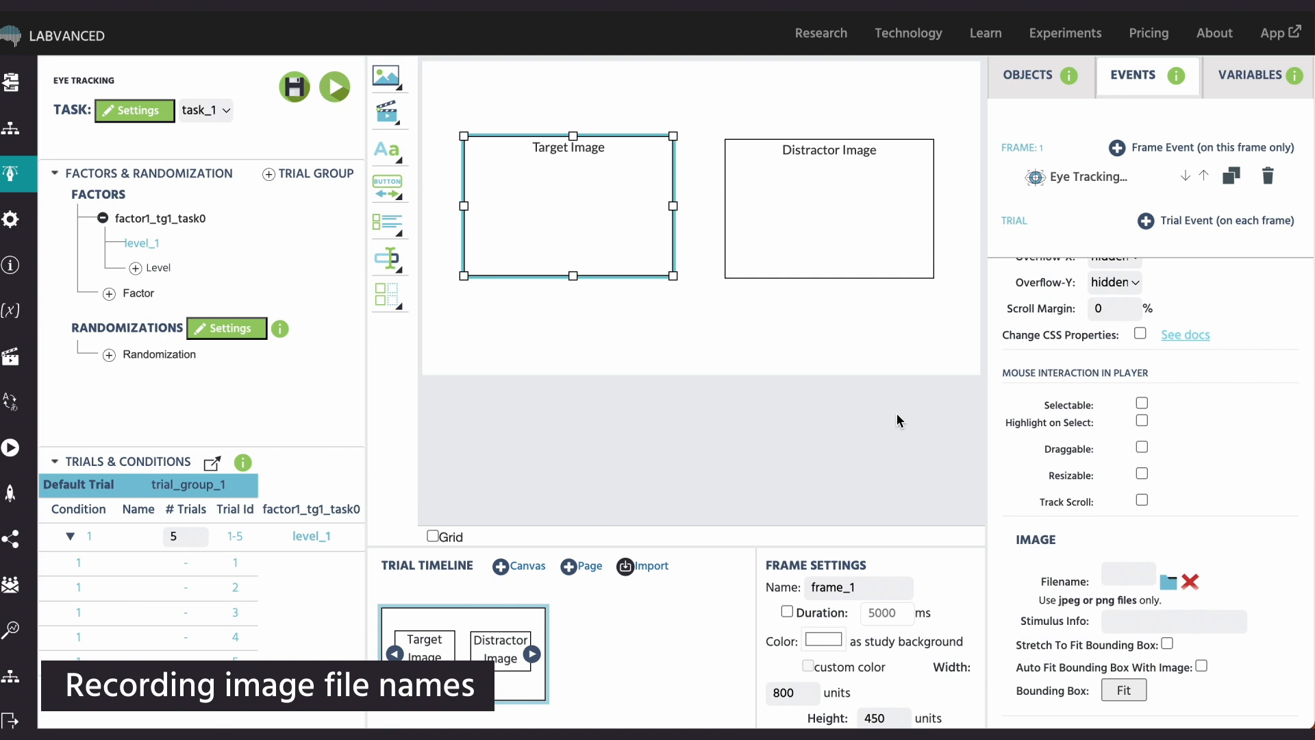
- Check the Target Image stimulus in each of trials 1 to 5 and return to the Default Trial
left_click(111, 568)
left_click(111, 593)
left_click(112, 618)
left_click(113, 639)
left_click(112, 661)
left_click(113, 562)
left_click(93, 487)
- Select k1.png through k5.png for Distractor Image and auto-assign them to the existing trials of trial_group_1, condition 1
left_click(838, 193)
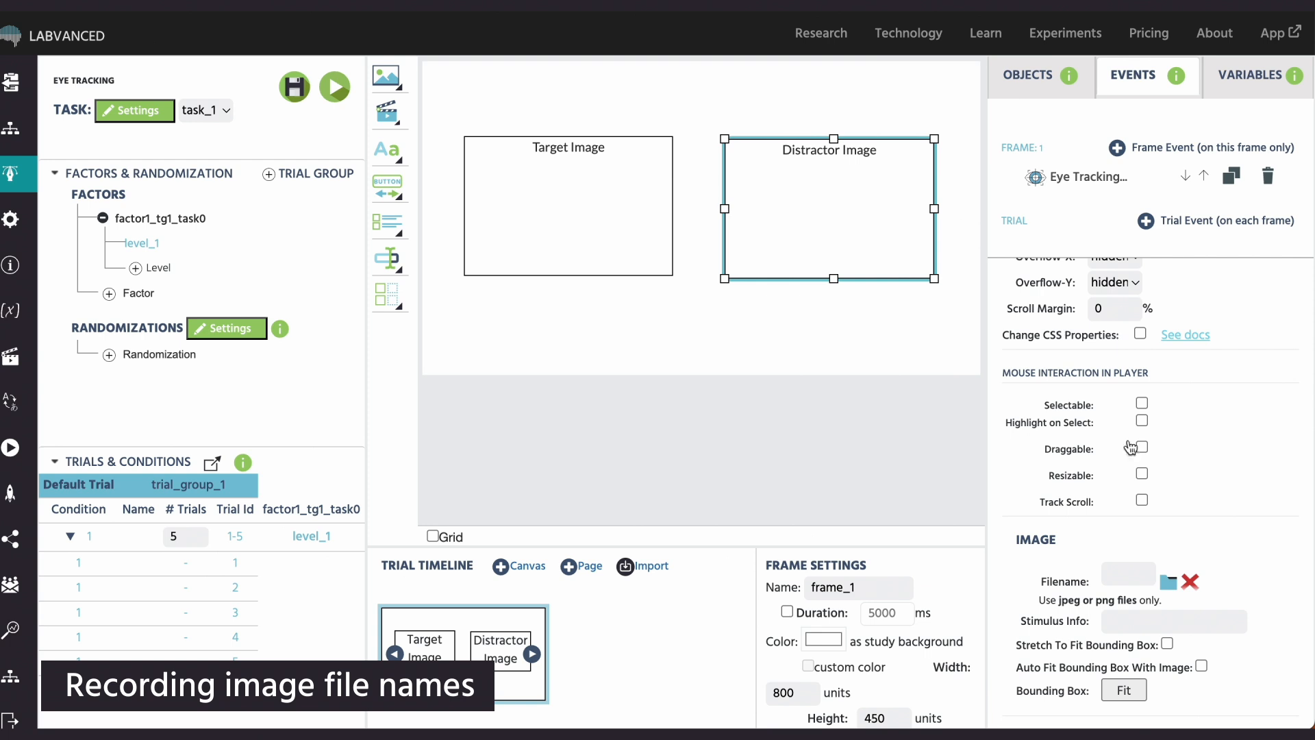
left_click(1174, 583)
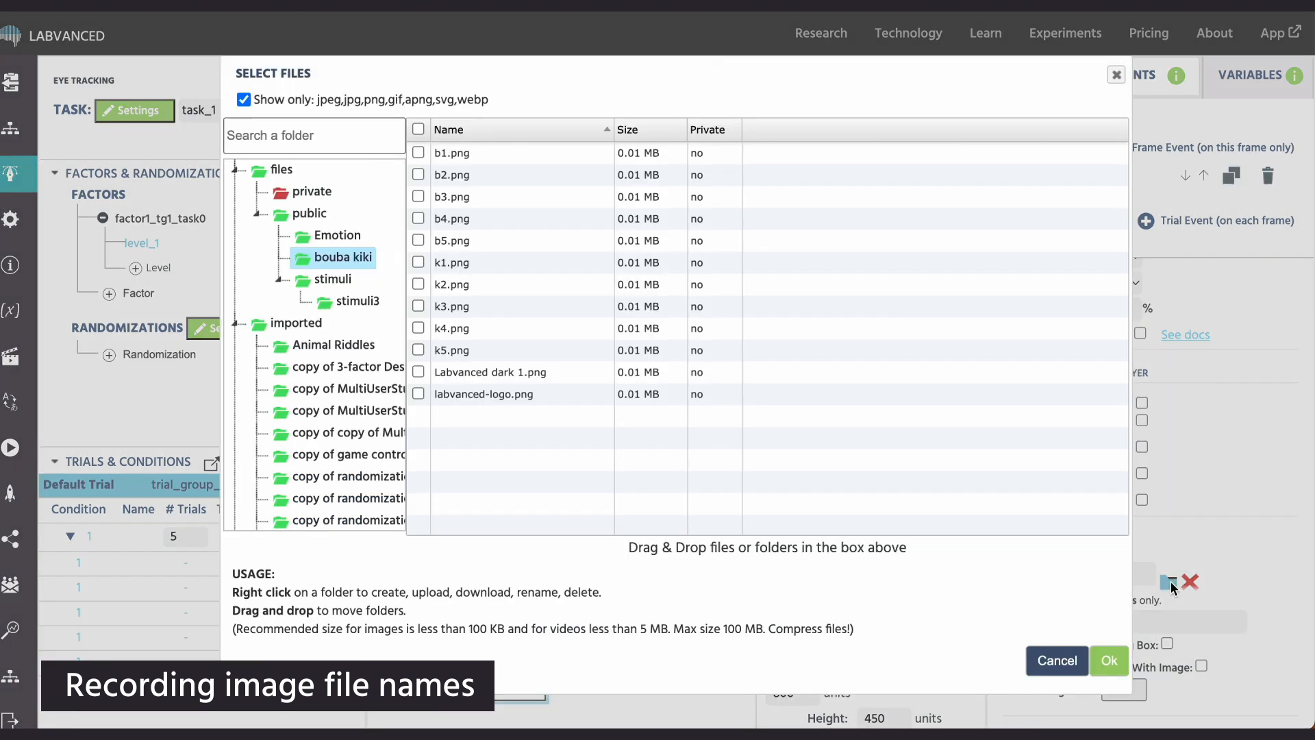
left_click(417, 264)
left_click(418, 285)
left_click(418, 307)
left_click(418, 331)
left_click(418, 351)
left_click(1090, 662)
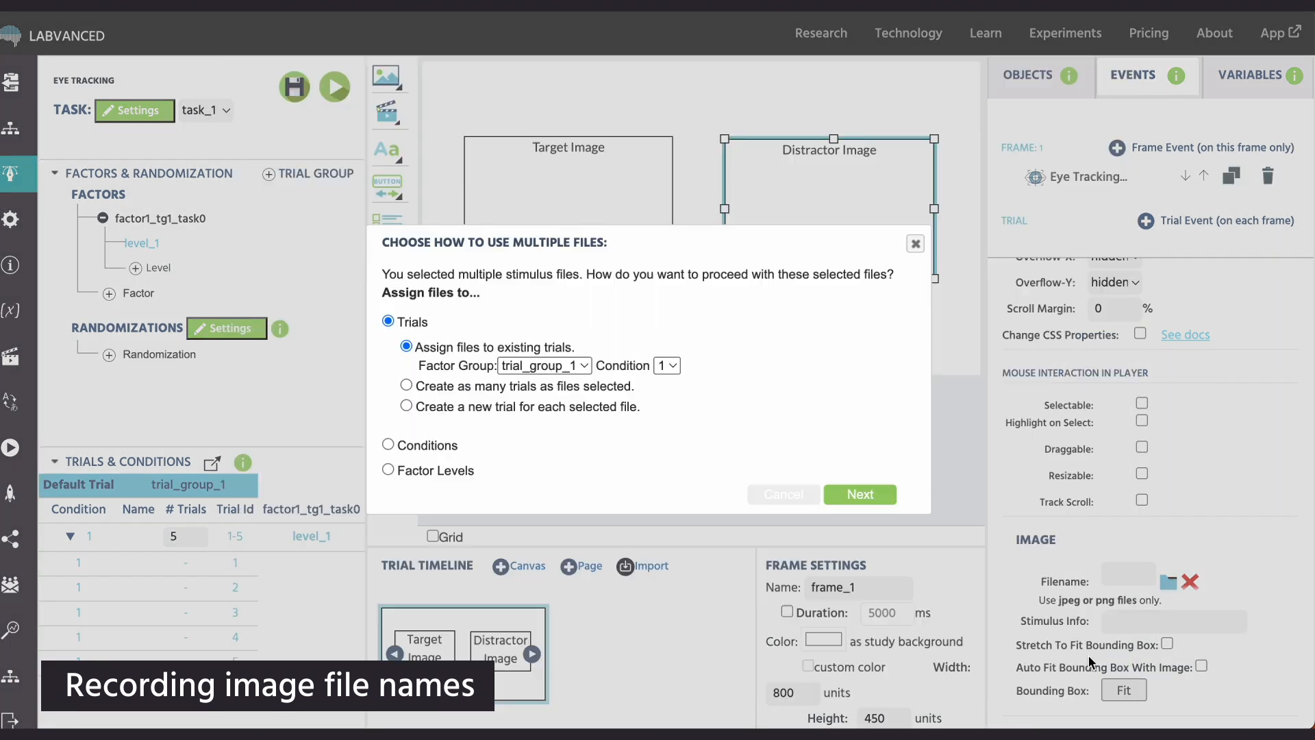
left_click(875, 504)
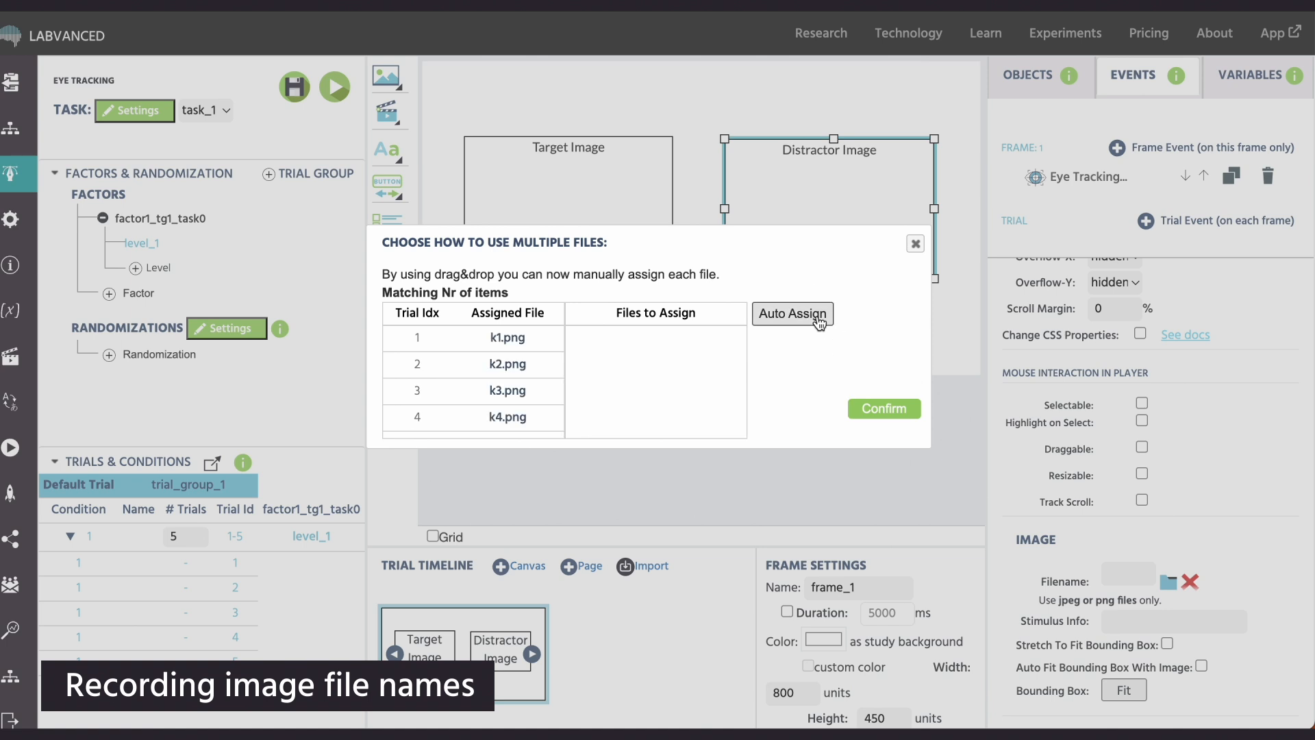
left_click(878, 410)
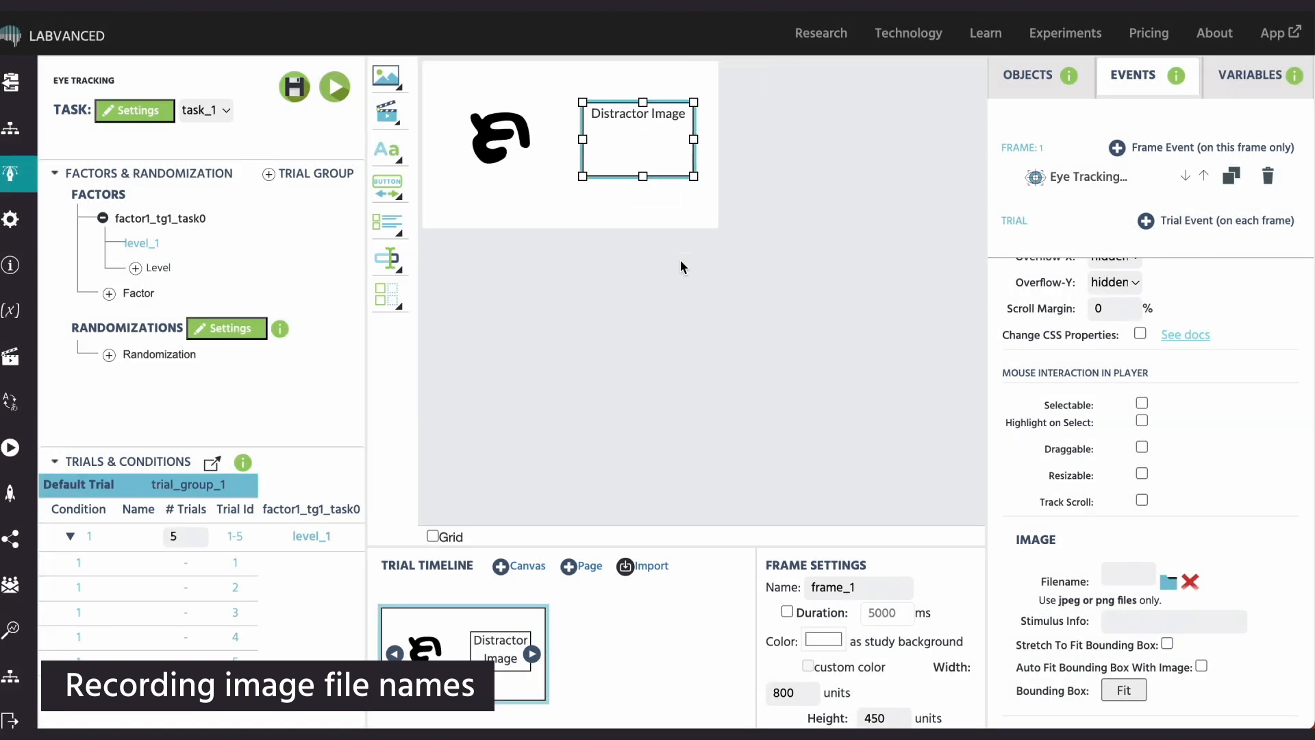
- Step through trials 1 to 4 to check the paired target and distractor images
left_click(230, 563)
left_click(230, 587)
left_click(230, 610)
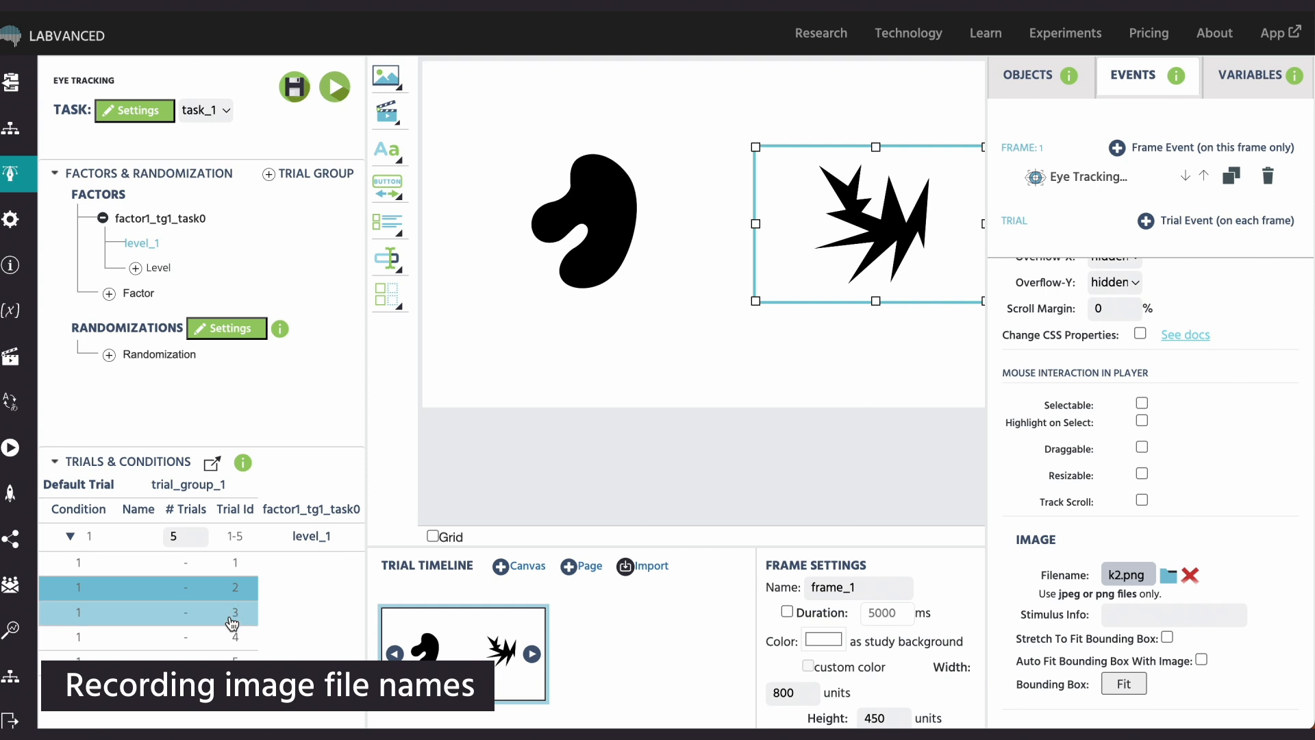
left_click(230, 636)
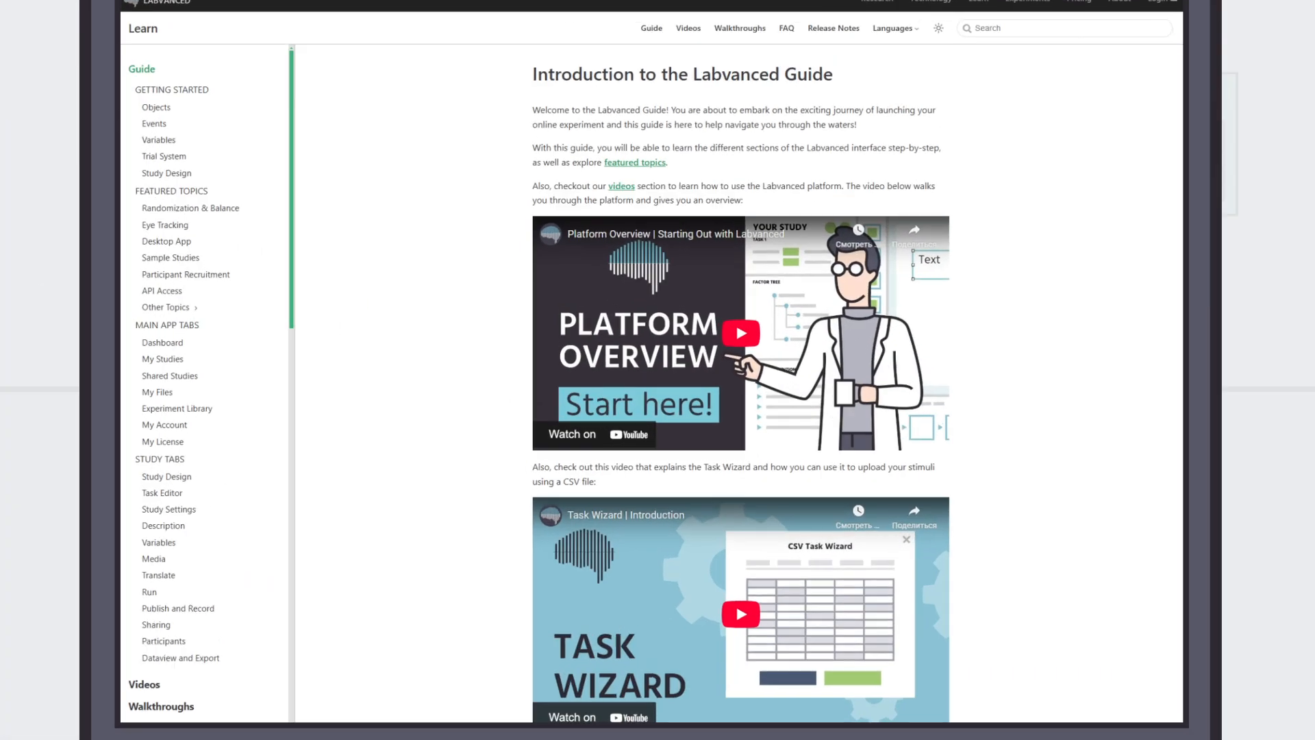